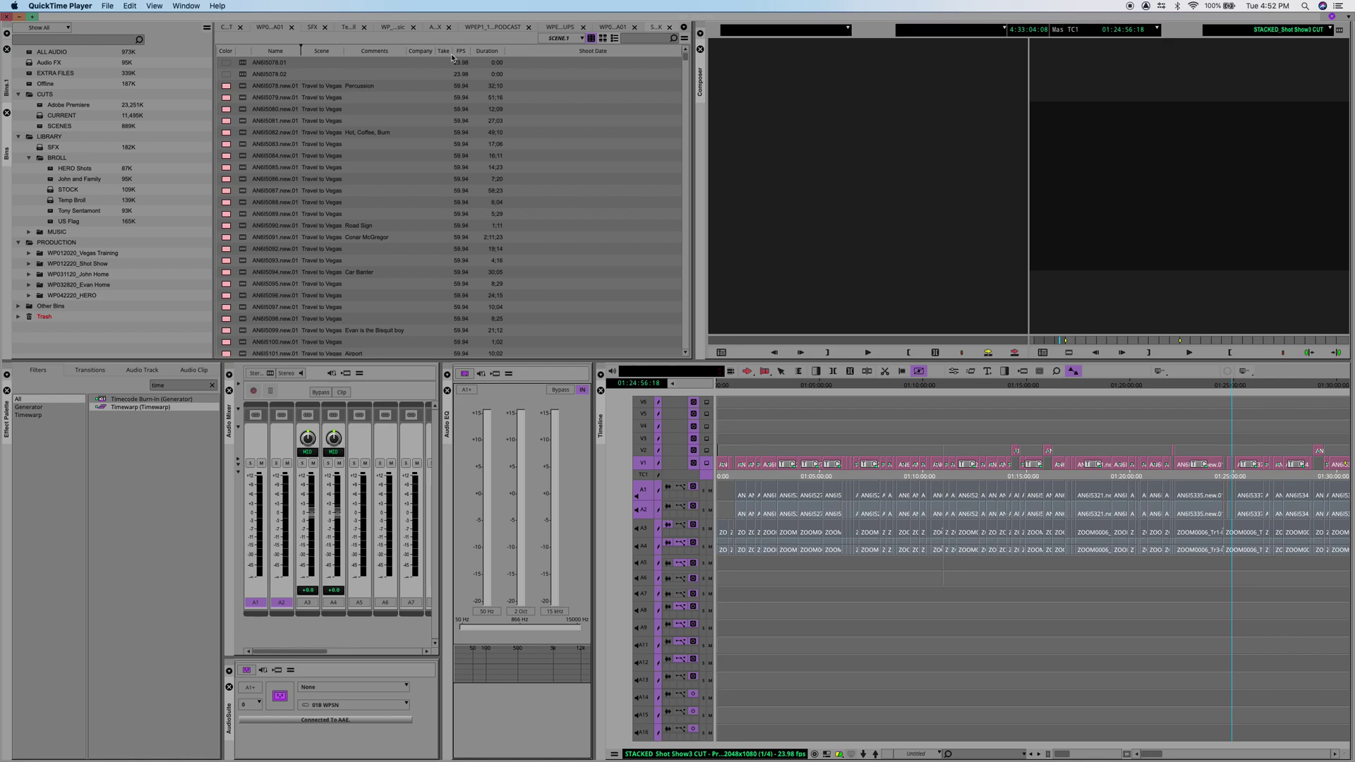
# Step: Switch from the STOCK bin to the WP012220_A01 bin using the open-bins list
pyautogui.click(655, 28)
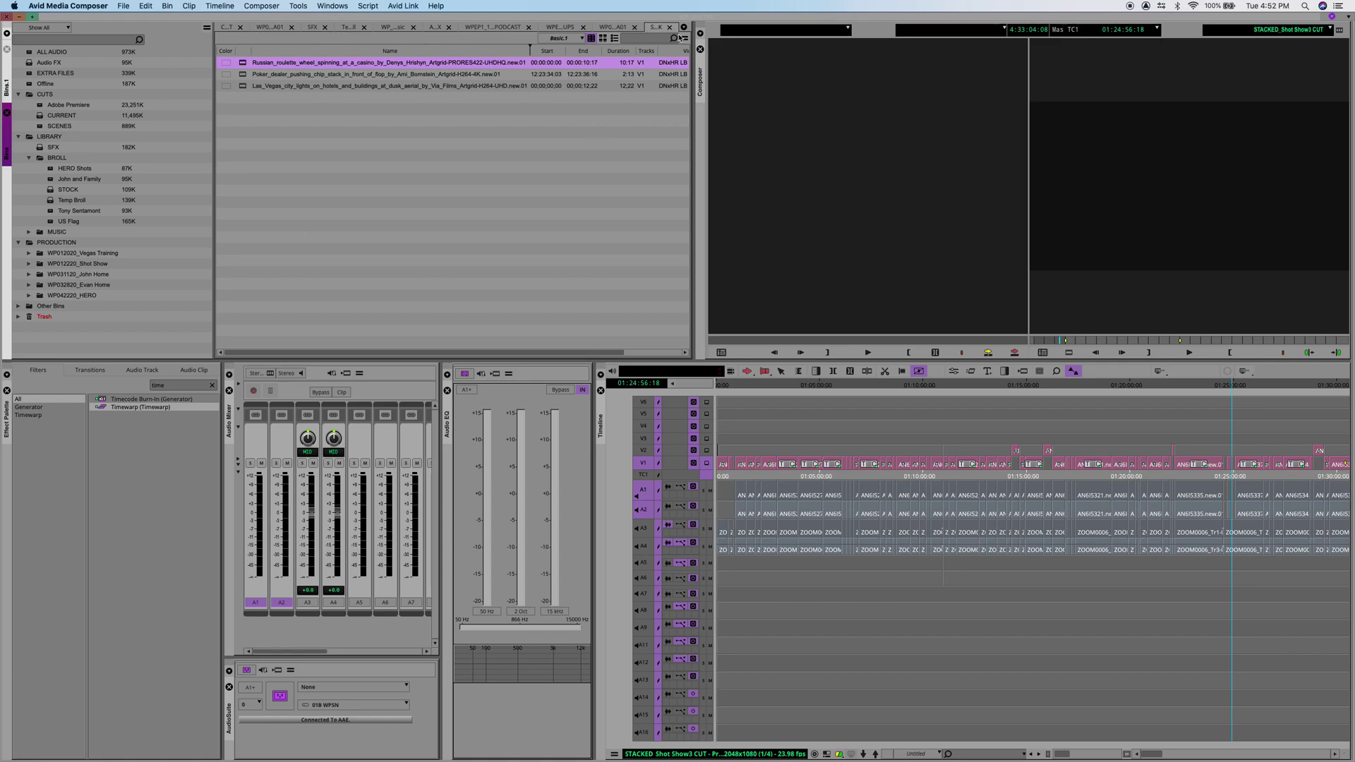
pyautogui.click(680, 37)
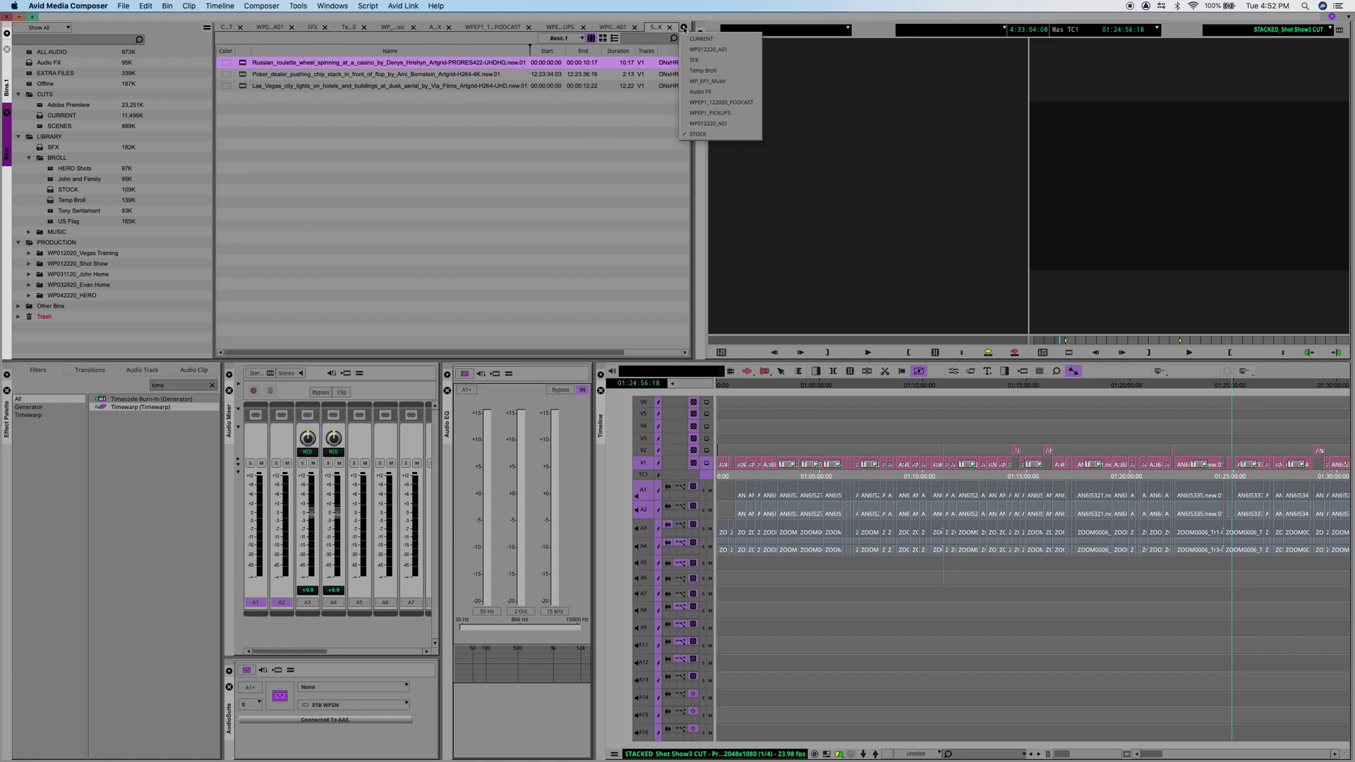
pyautogui.click(717, 49)
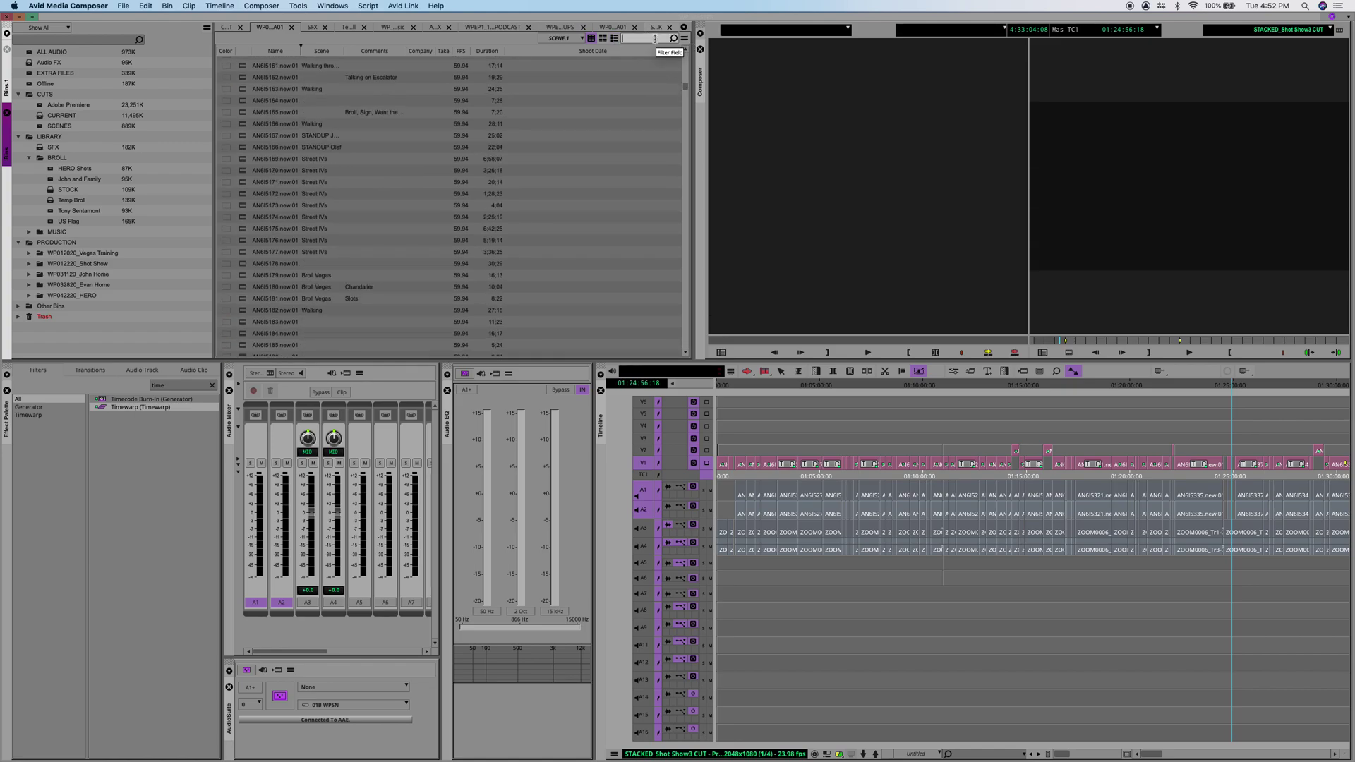
# Step: Filter the bin for AN6I5285, Gun and IV, clearing the Filter Field after each search
pyautogui.write('AN6I5285')
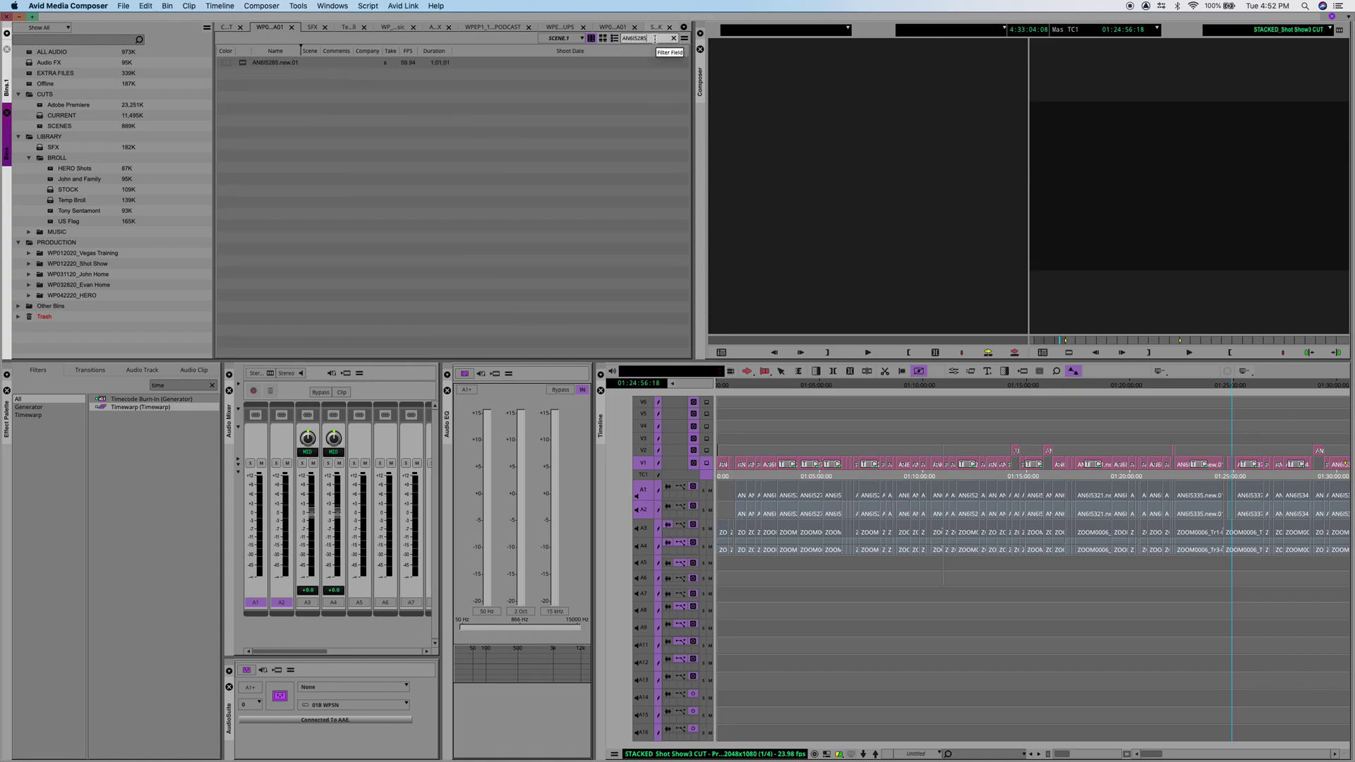
pyautogui.press('BackSpace')
pyautogui.press('BackSpace')
pyautogui.press('BackSpace')
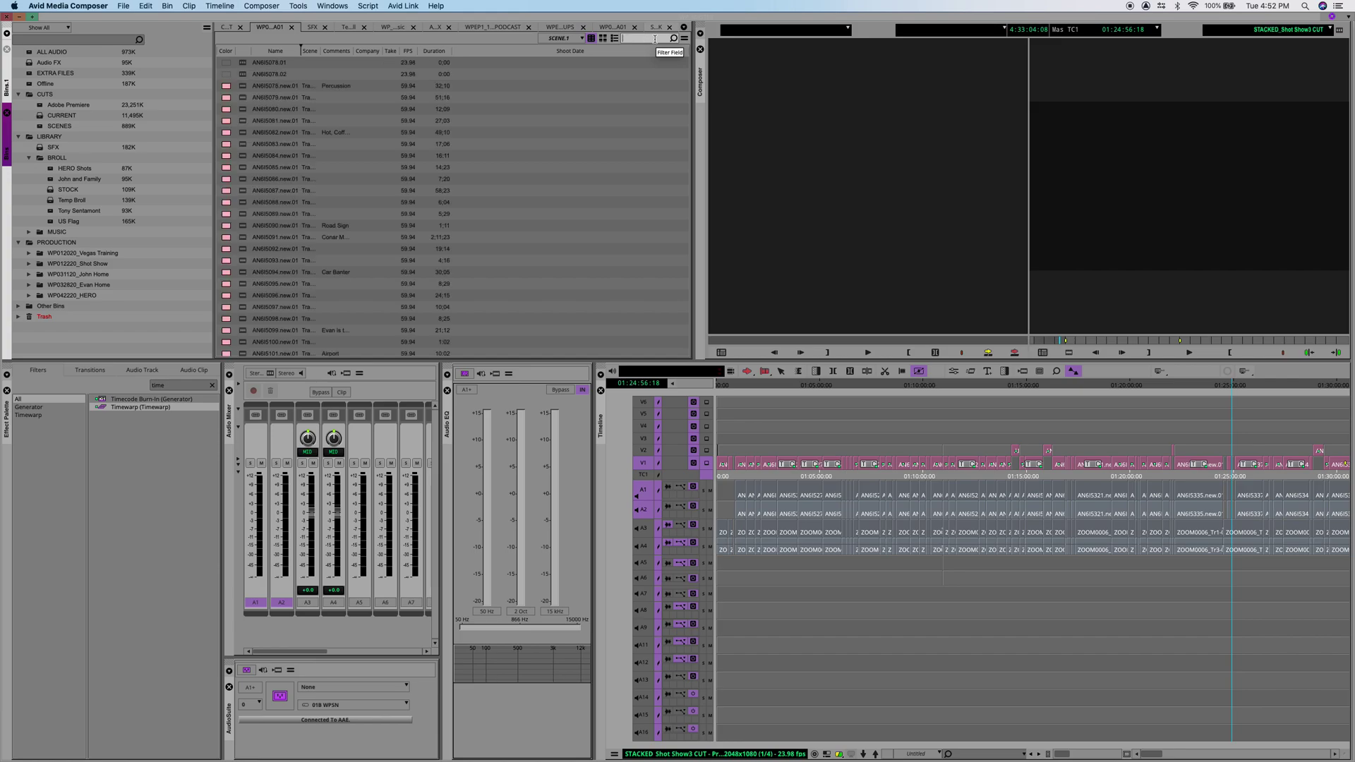
pyautogui.write('G')
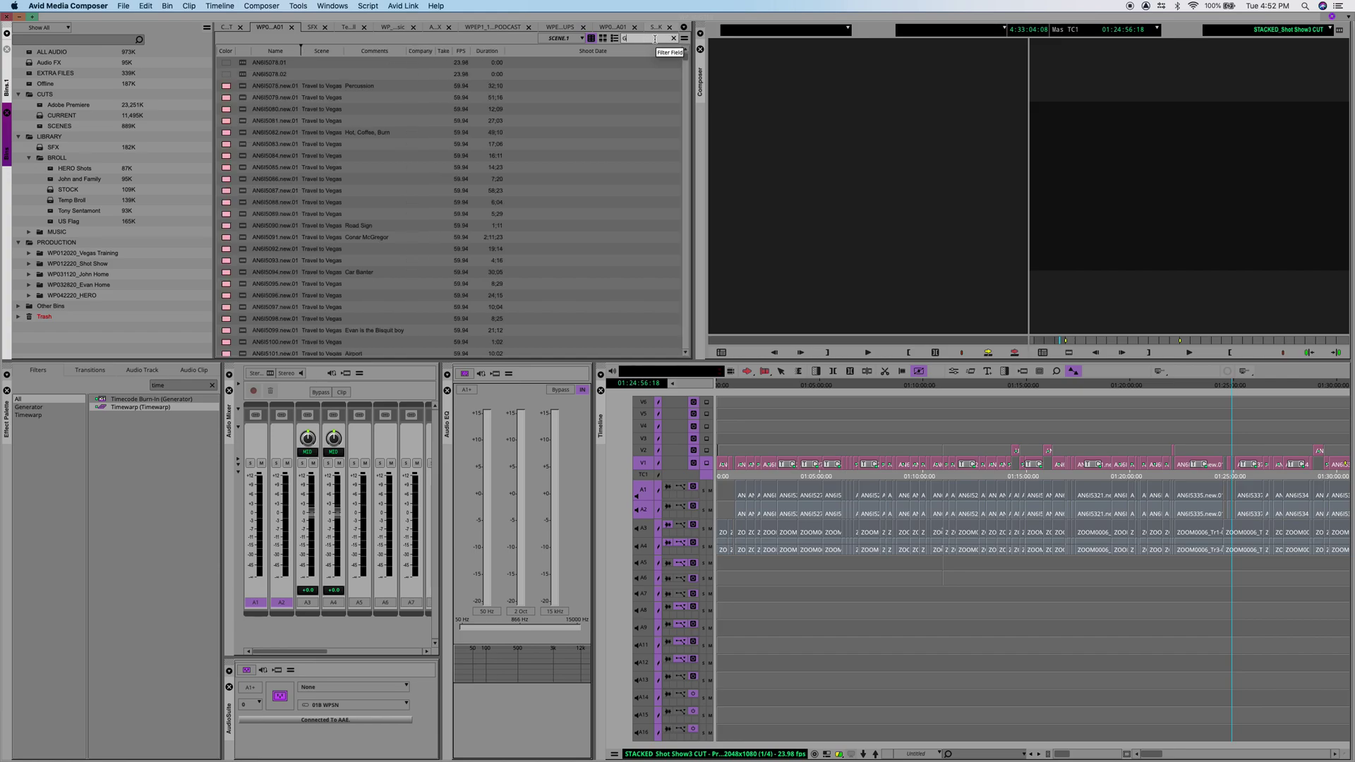
pyautogui.write('un')
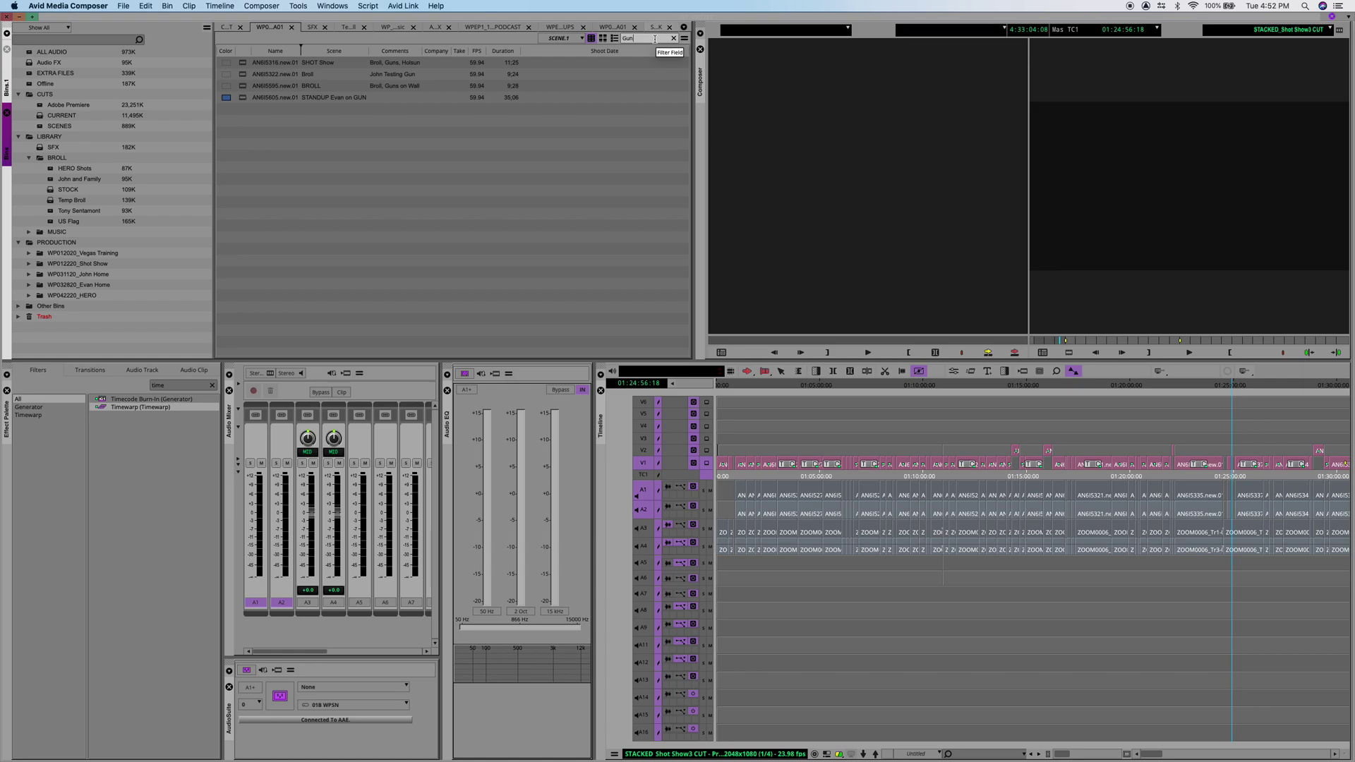
pyautogui.press('BackSpace')
pyautogui.press('BackSpace')
pyautogui.write('iv')
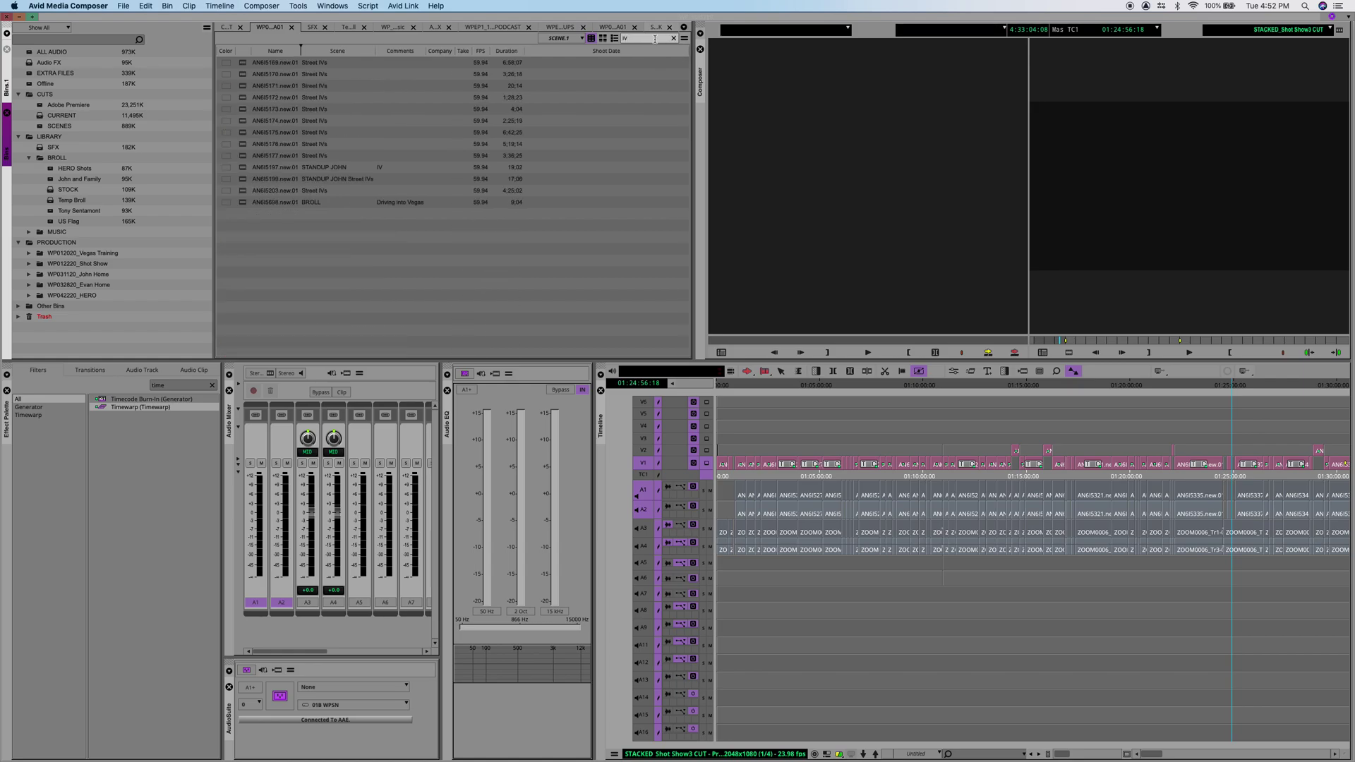
pyautogui.press('BackSpace')
pyautogui.press('BackSpace')
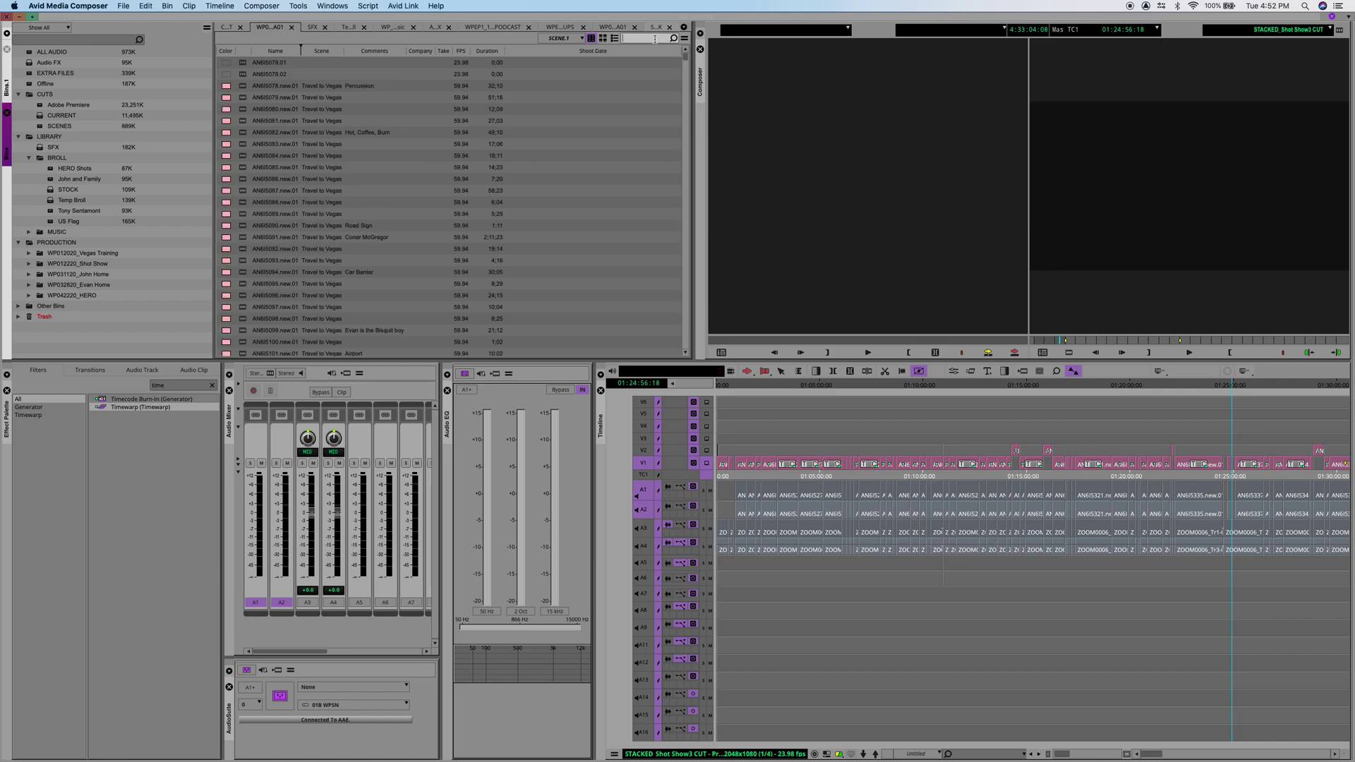
# Step: Open Custom Sift and review its Criterion and Column options, leaving the search on Any
pyautogui.press('super+f')
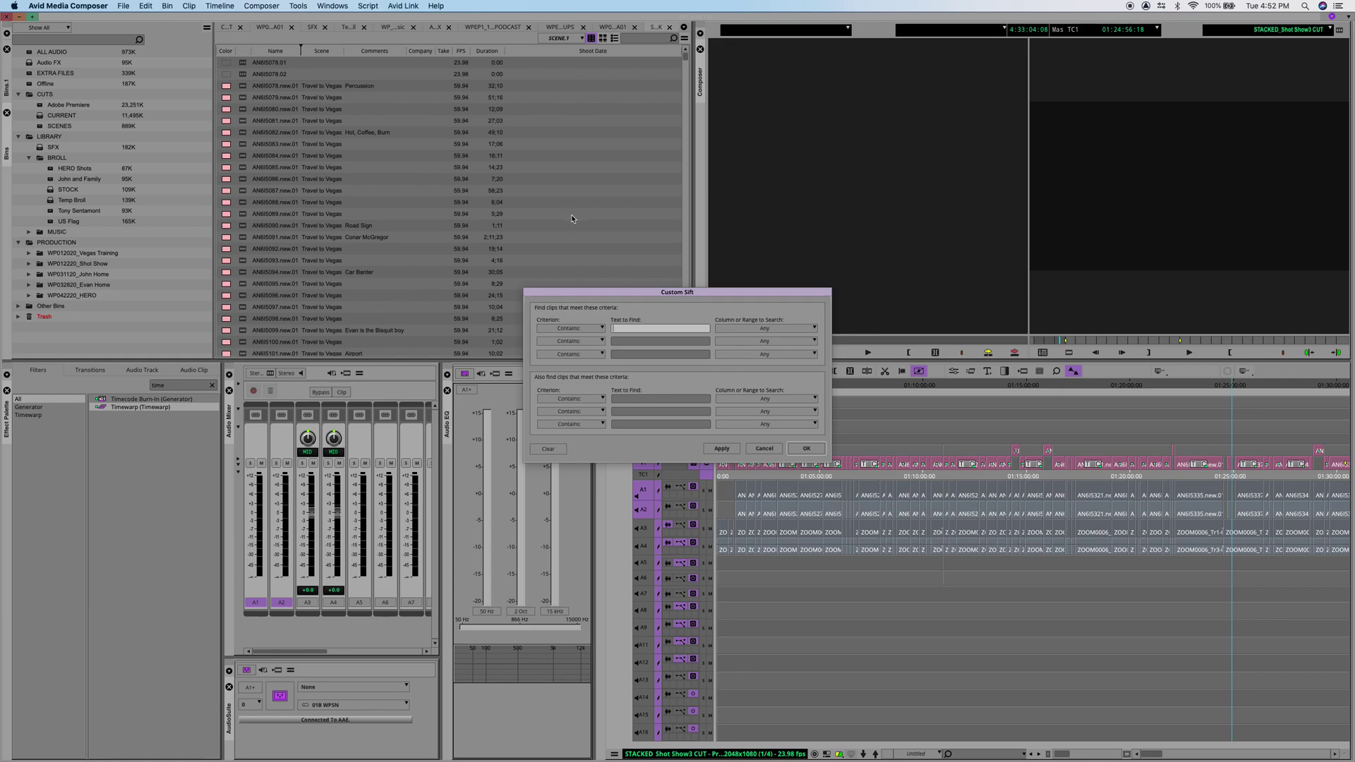
pyautogui.moveTo(691, 295); pyautogui.dragTo(635, 272)
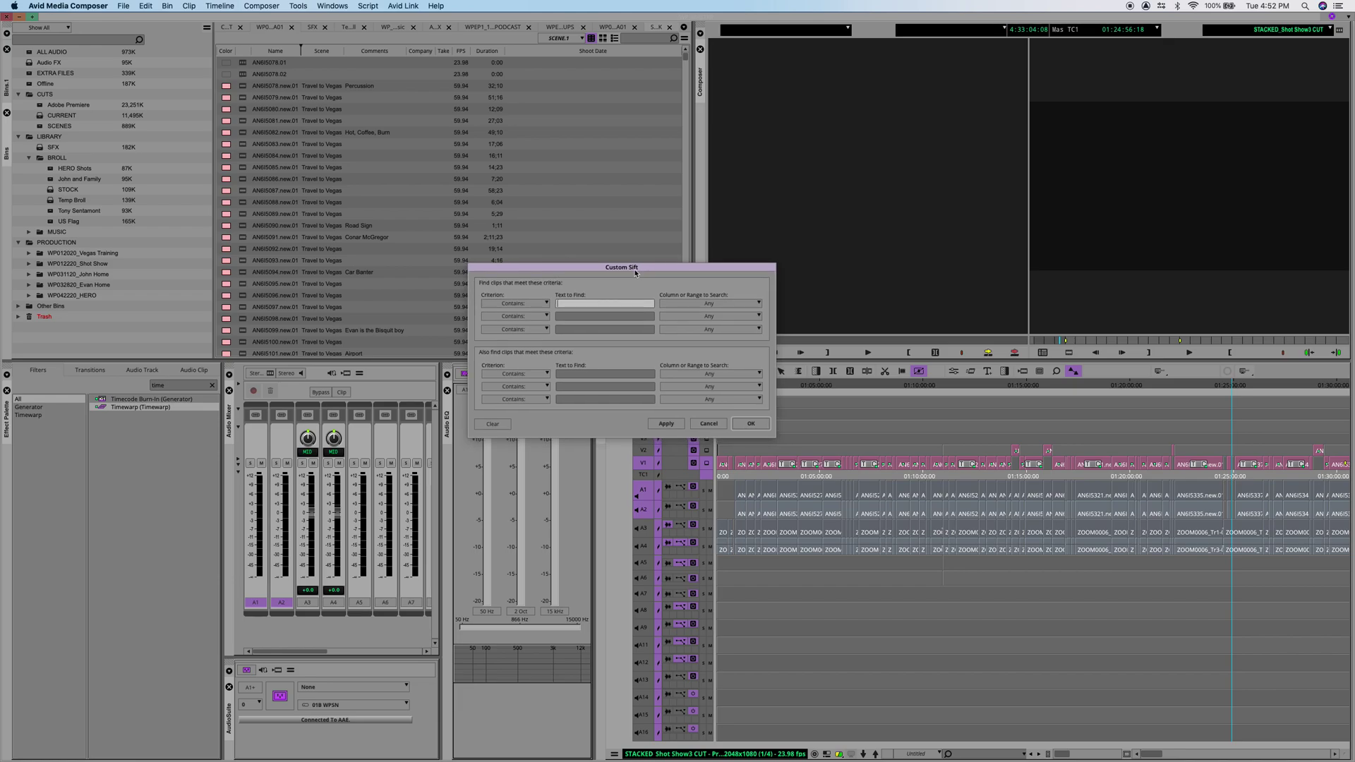
pyautogui.click(545, 304)
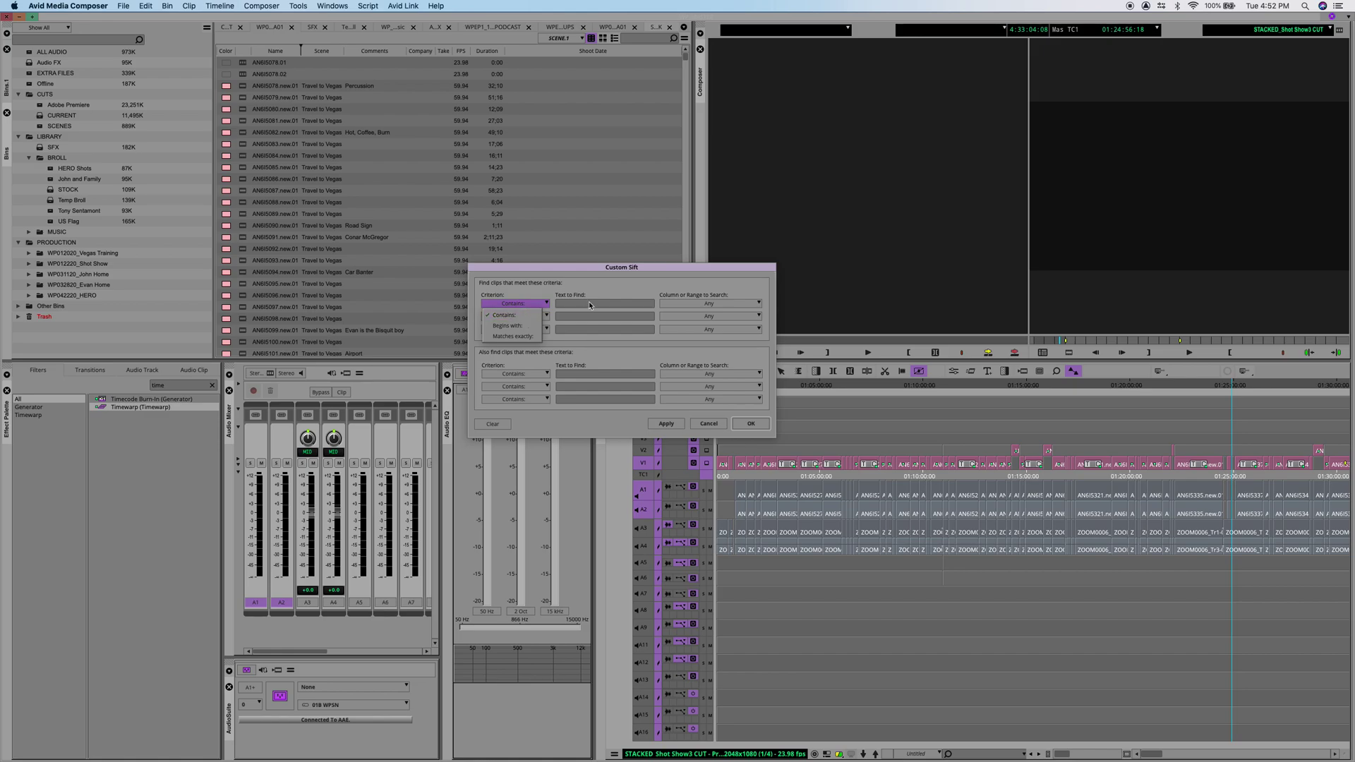
pyautogui.click(536, 303)
pyautogui.click(529, 315)
pyautogui.click(681, 303)
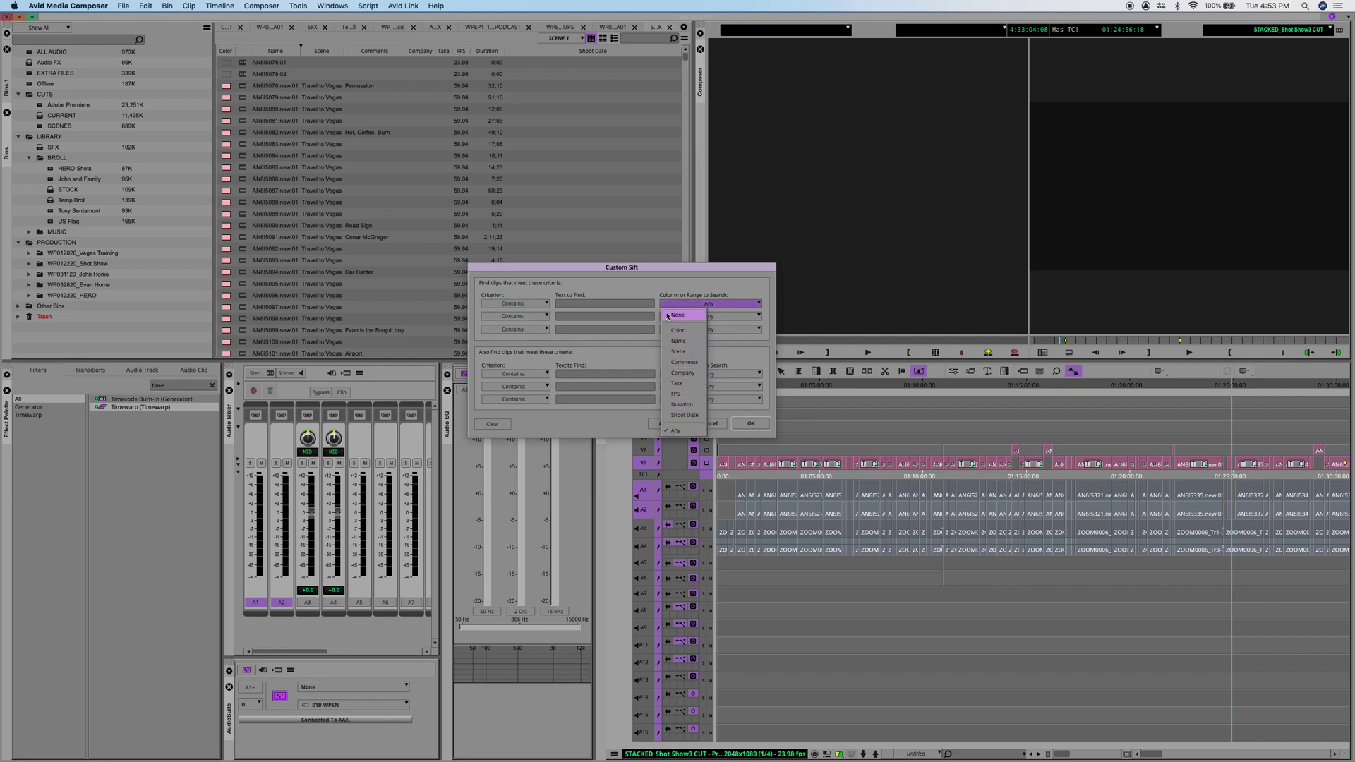
pyautogui.click(608, 288)
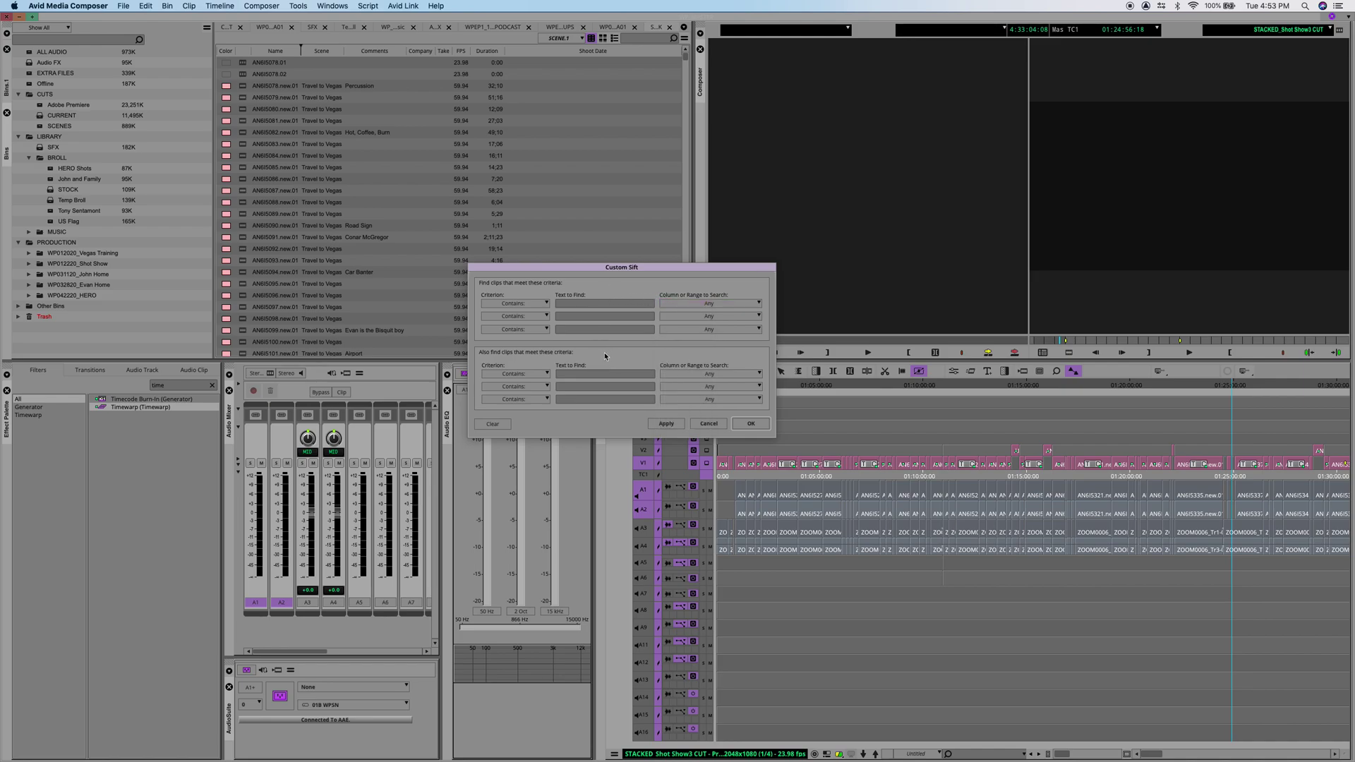
# Step: Close Custom Sift, return to the STOCK bin and open the Find window
pyautogui.click(757, 428)
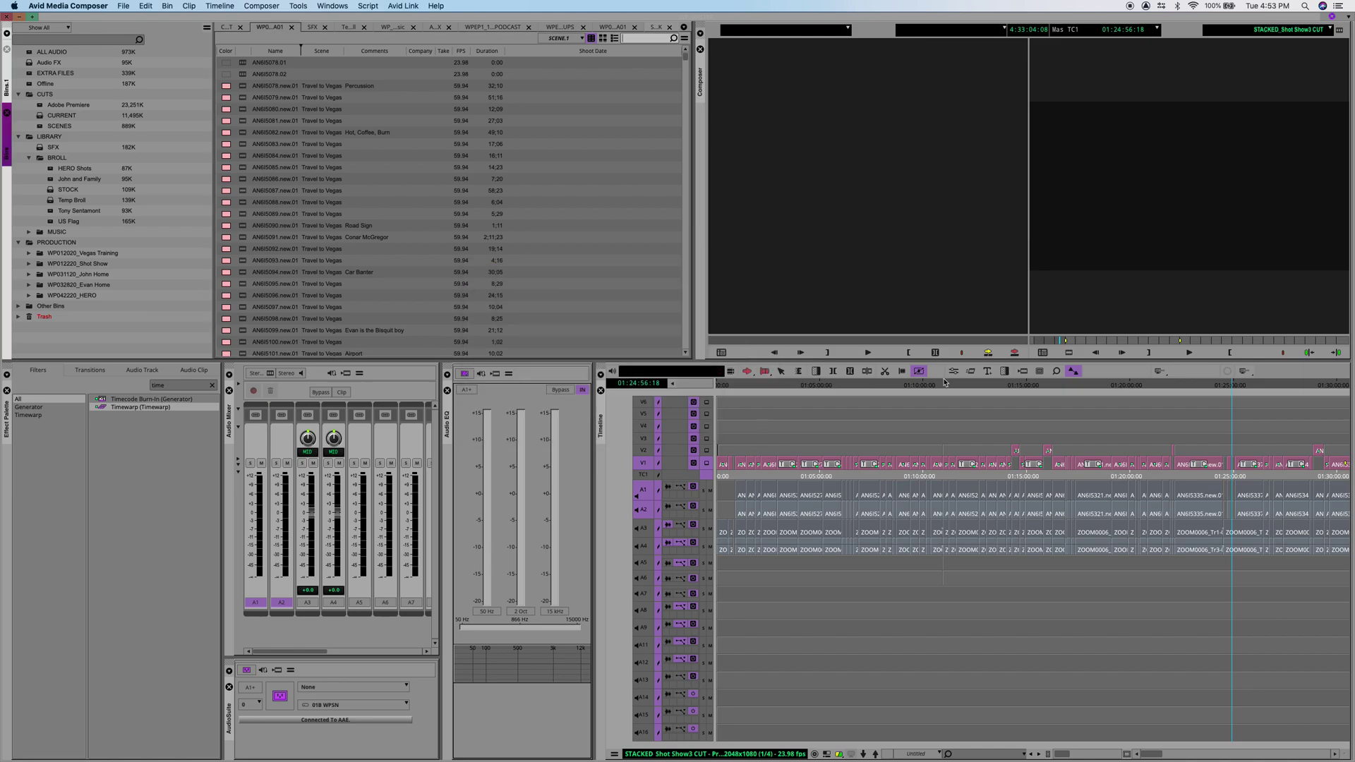
pyautogui.click(656, 30)
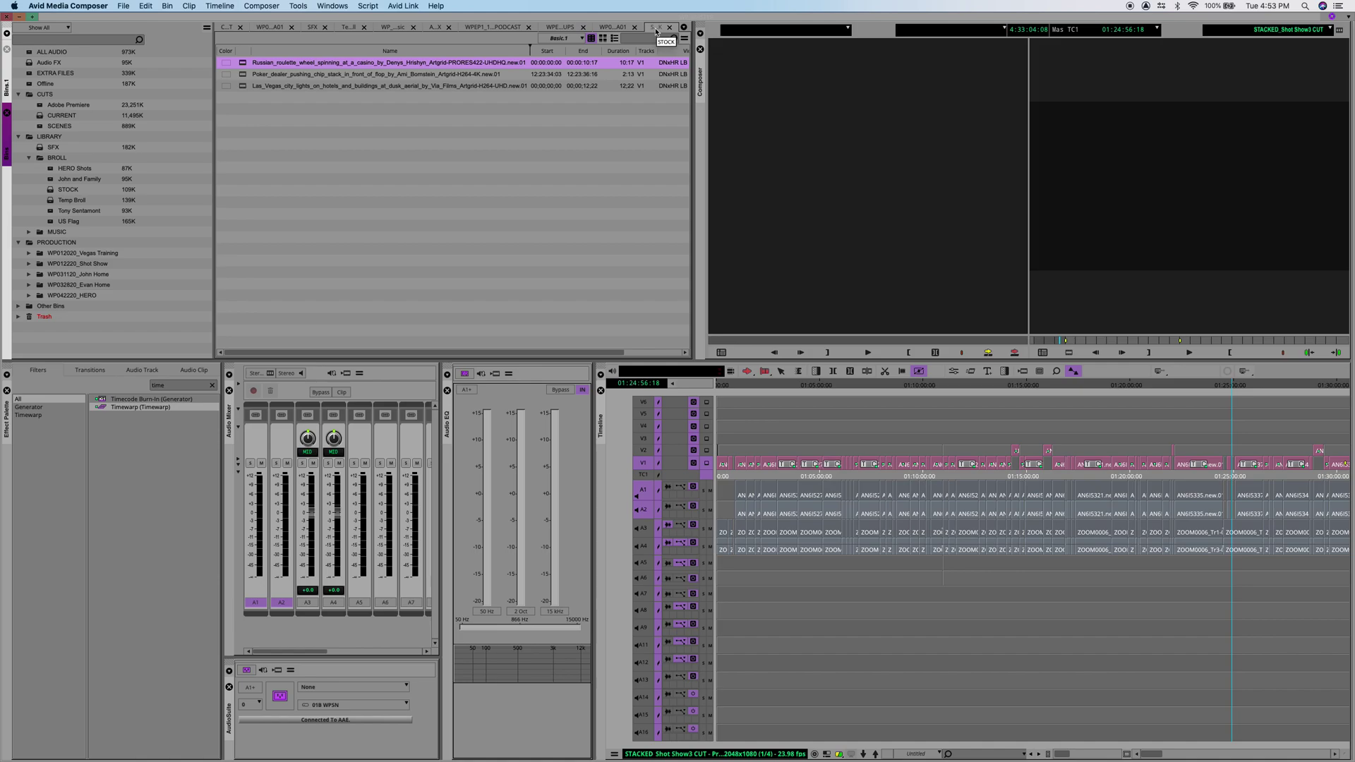
pyautogui.press('super+f')
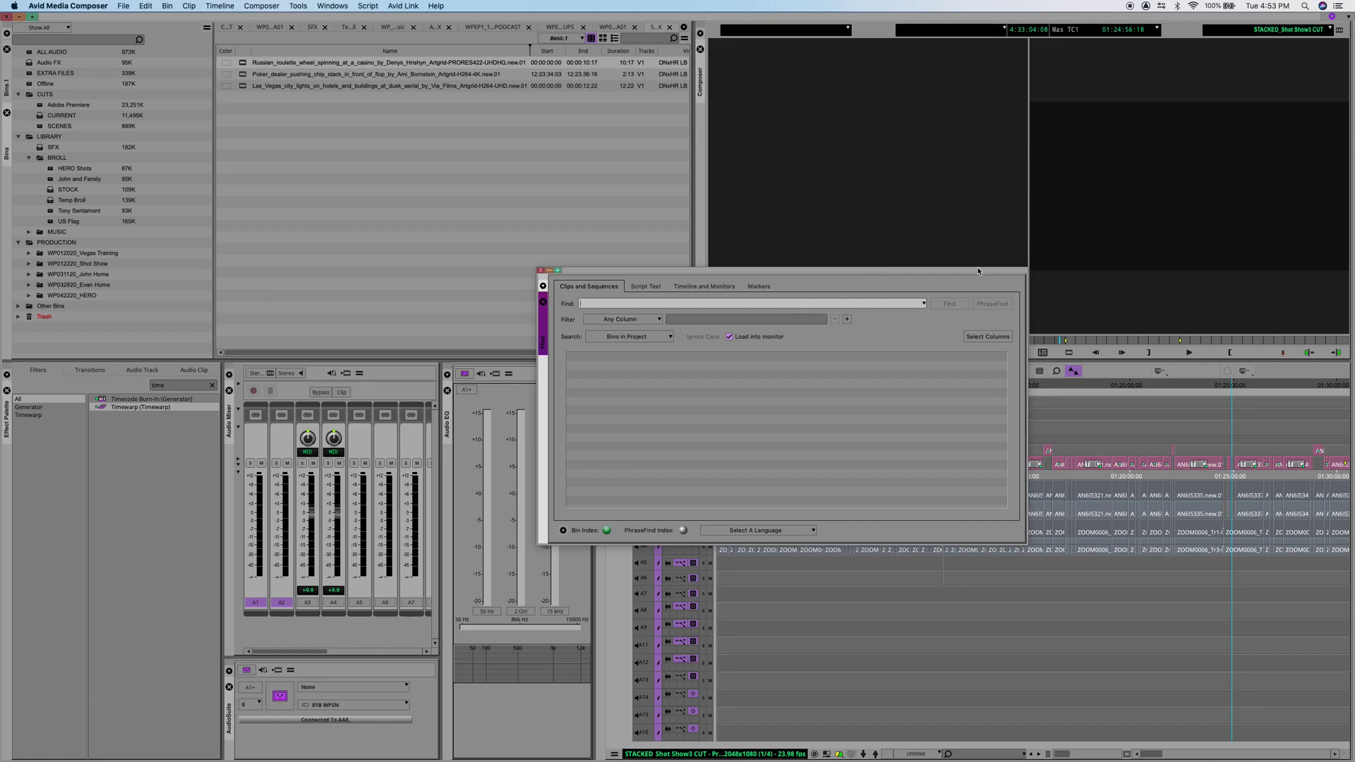
pyautogui.moveTo(978, 271); pyautogui.dragTo(980, 266)
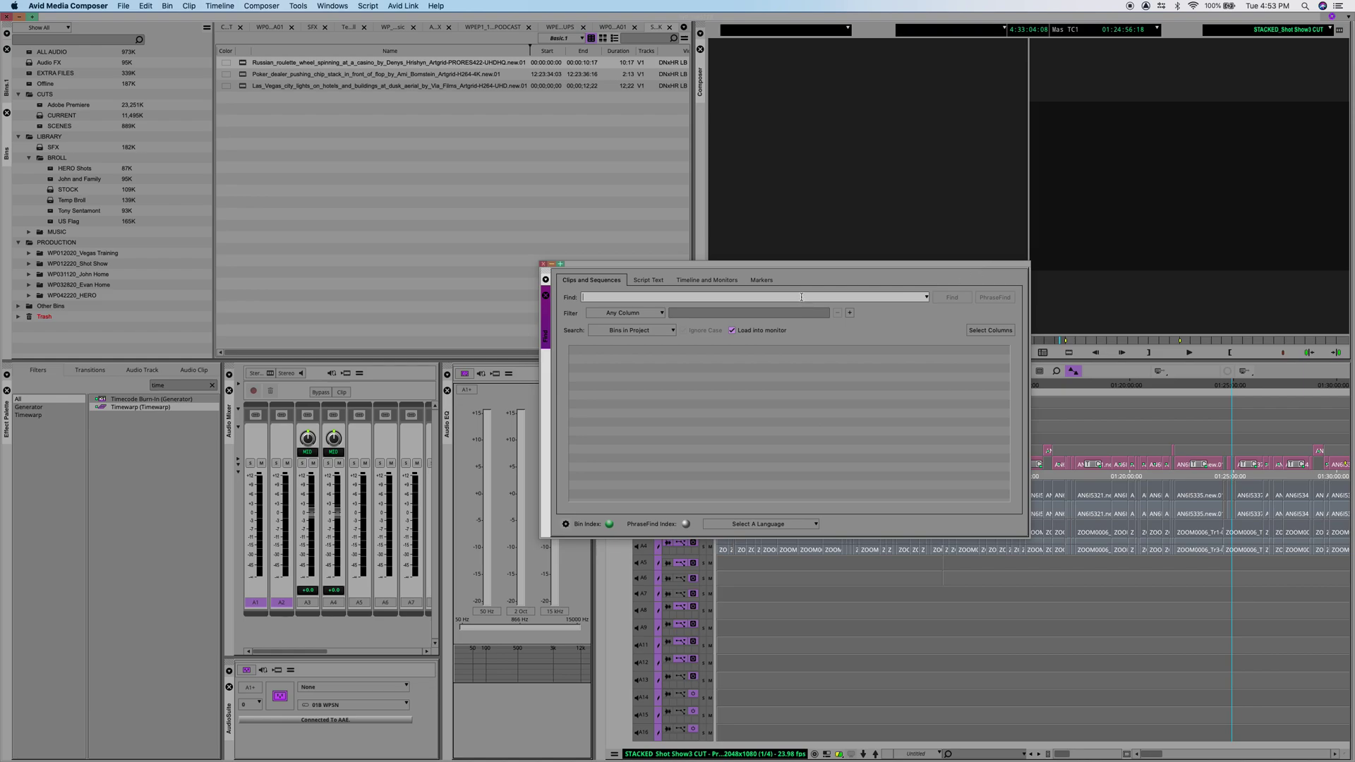
# Step: Try a PhraseFind search for 'He', dismiss the language warning, and review language choices
pyautogui.write('Hello')
pyautogui.click(994, 298)
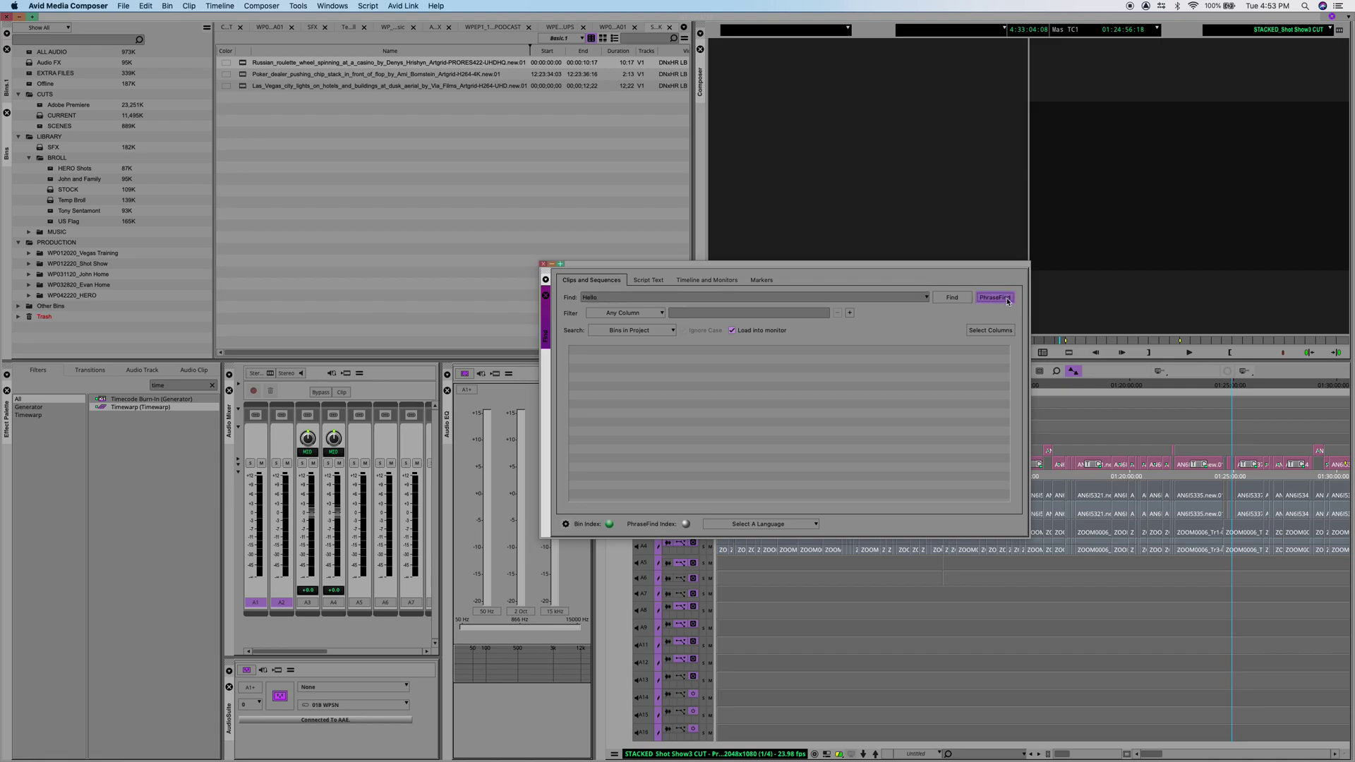
pyautogui.click(800, 408)
pyautogui.click(767, 516)
pyautogui.click(812, 448)
# Step: Erase the 'He' search text and keep the column filter on Any
pyautogui.click(588, 298)
pyautogui.press('BackSpace')
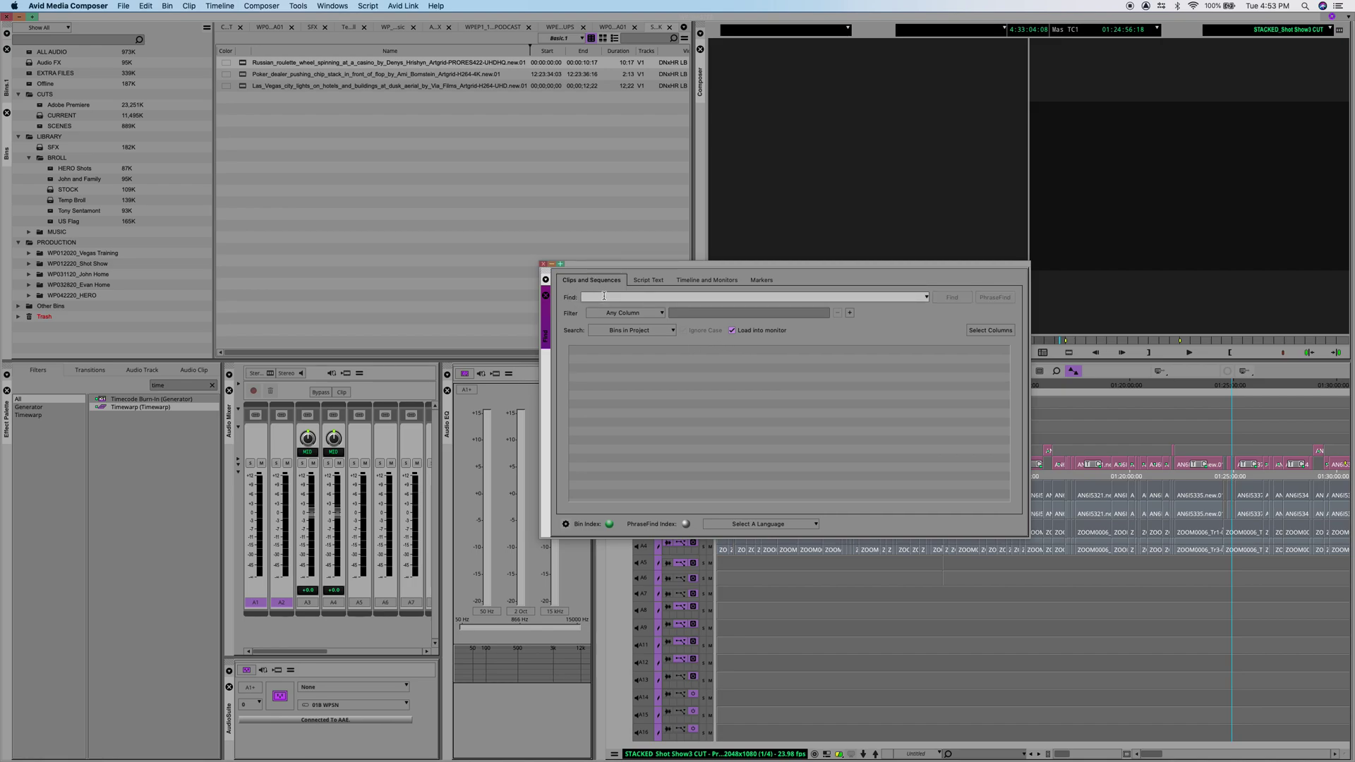
pyautogui.click(642, 312)
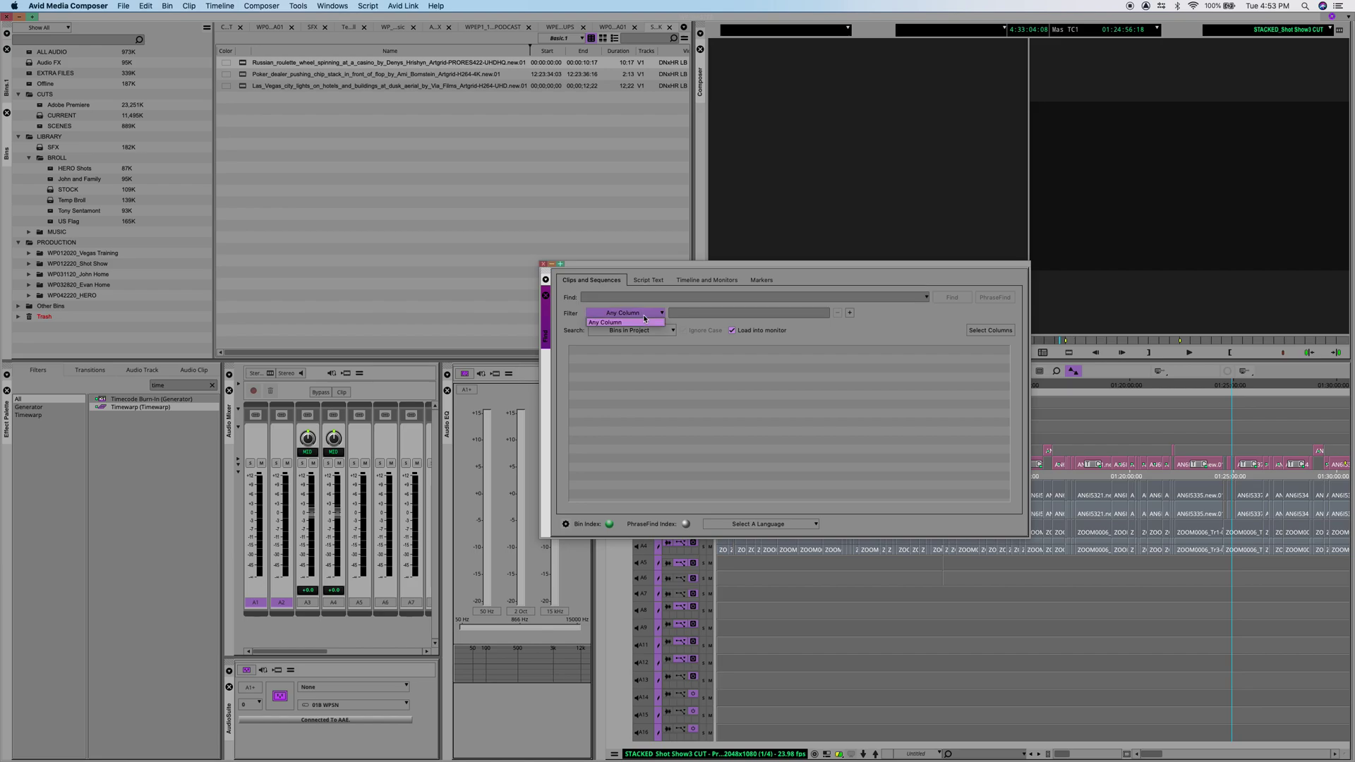
pyautogui.click(648, 315)
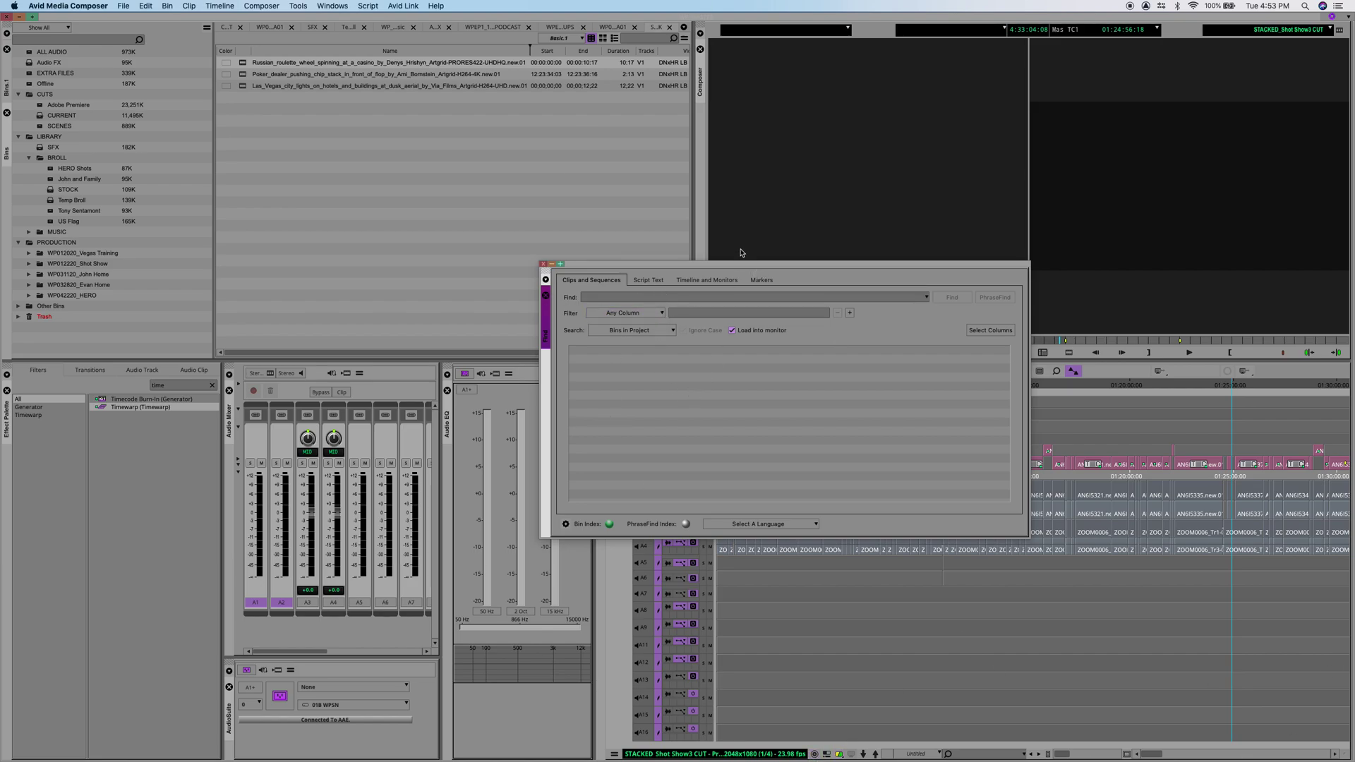
pyautogui.moveTo(747, 268); pyautogui.dragTo(747, 268)
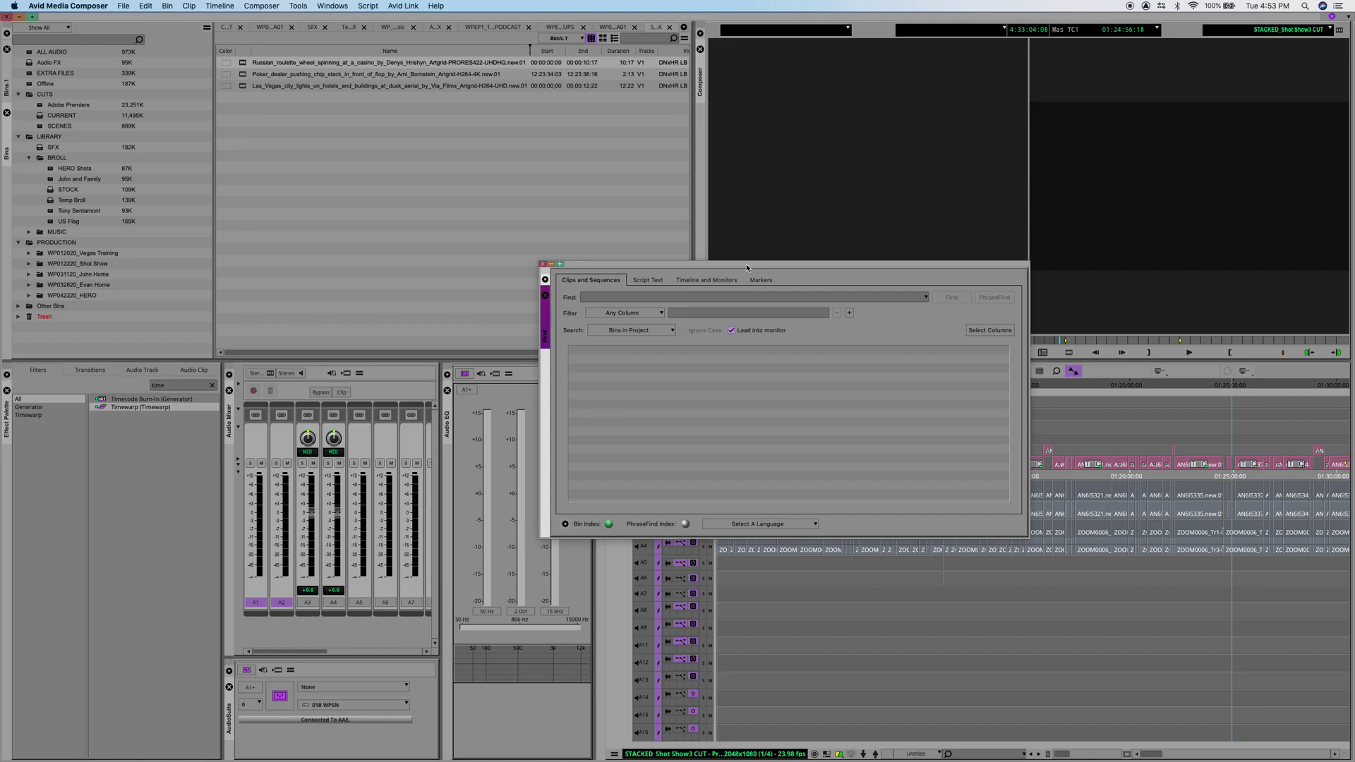
# Step: View the Timeline and Monitors tab, then return to Clips and Sequences
pyautogui.click(647, 280)
pyautogui.click(699, 280)
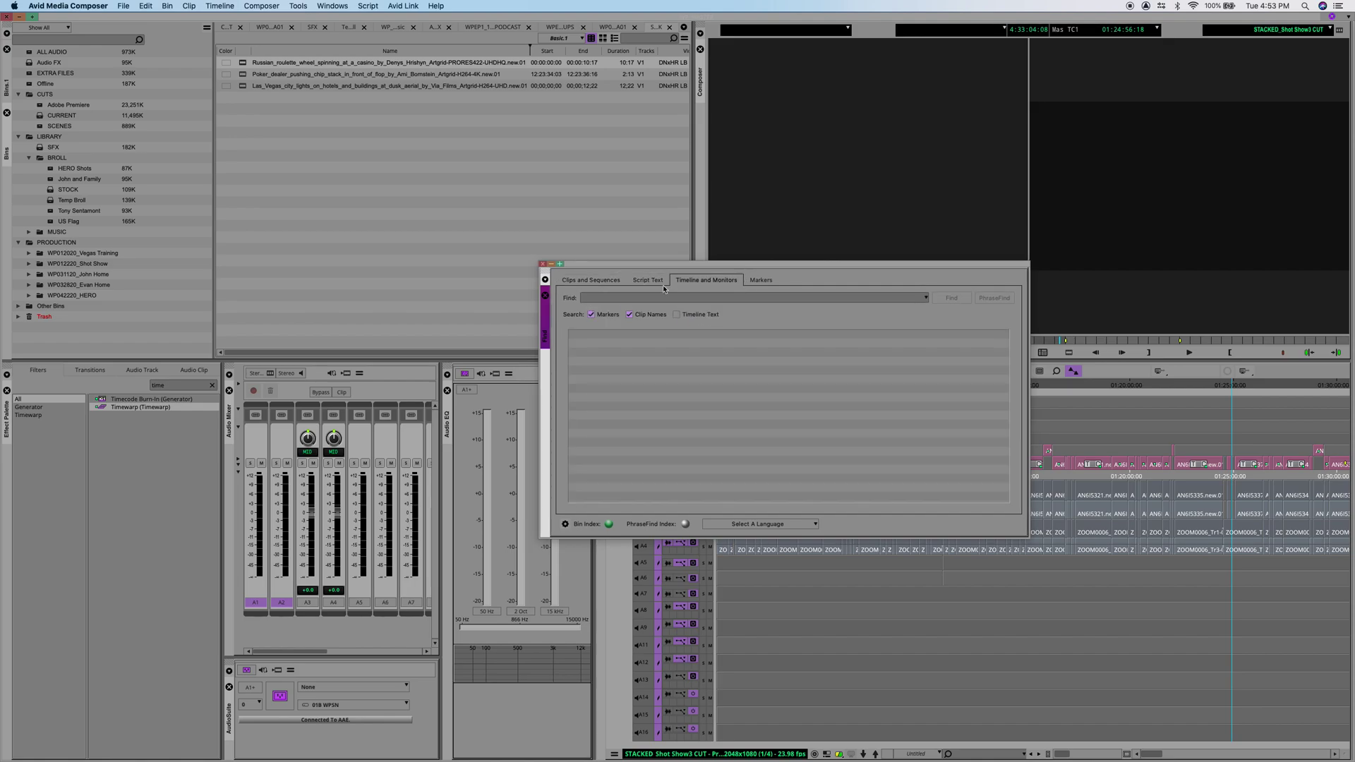
pyautogui.click(647, 280)
pyautogui.click(696, 280)
pyautogui.click(607, 280)
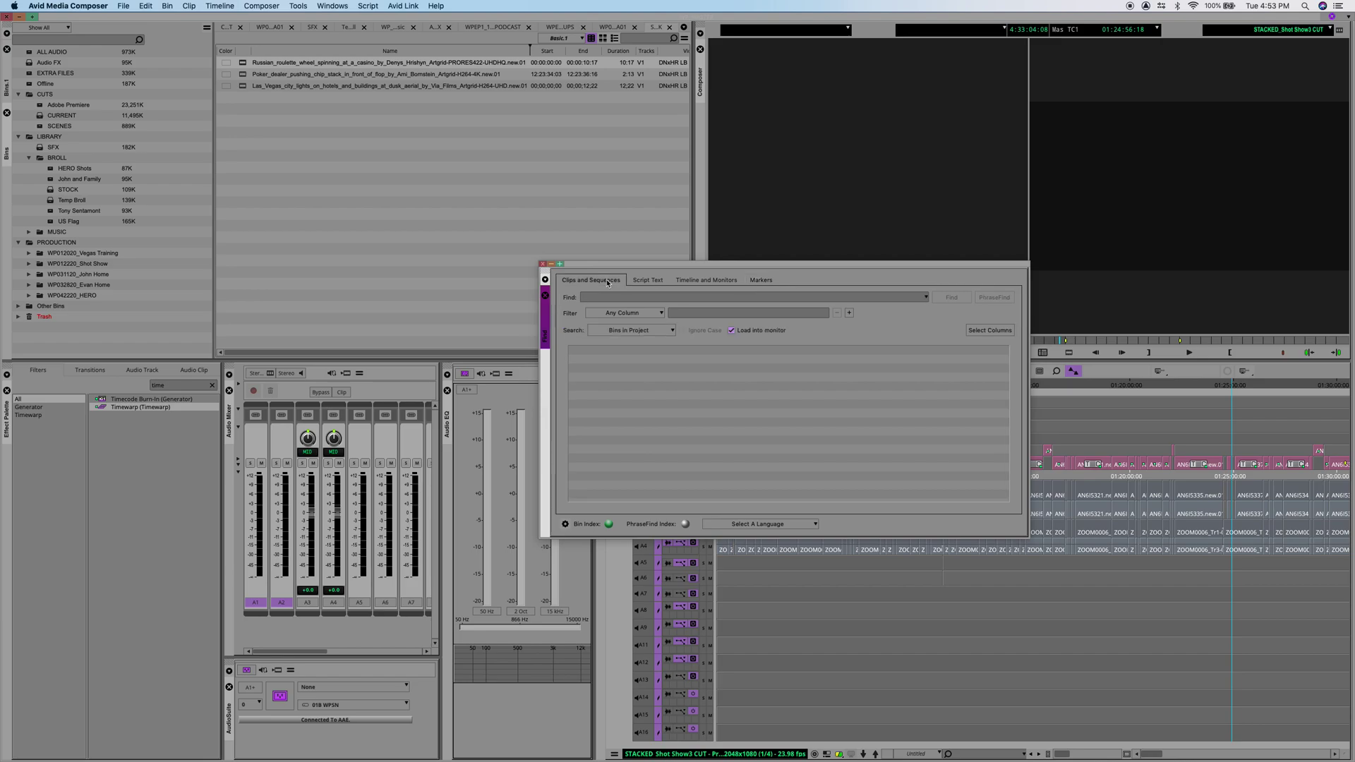
# Step: Close the Find window and search the timeline for clip AN615285
pyautogui.click(543, 265)
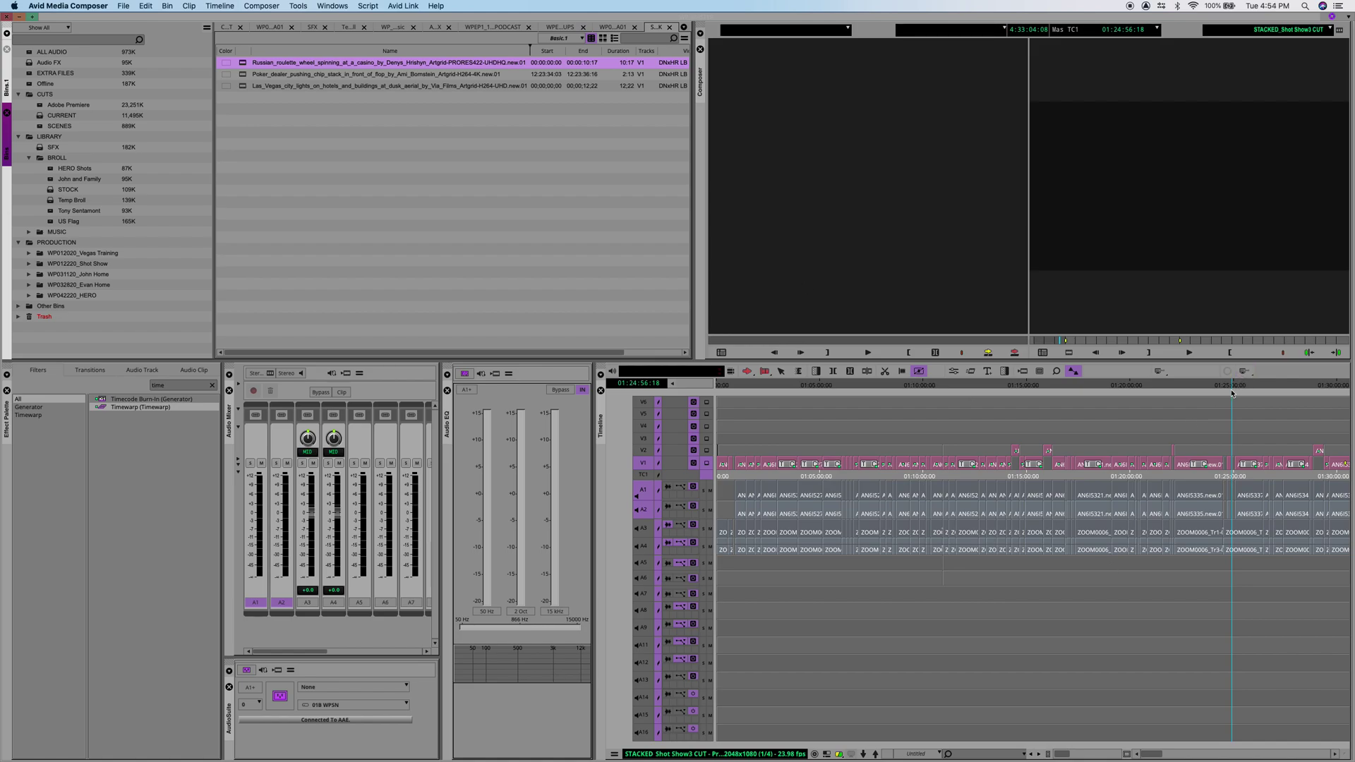
pyautogui.click(1234, 386)
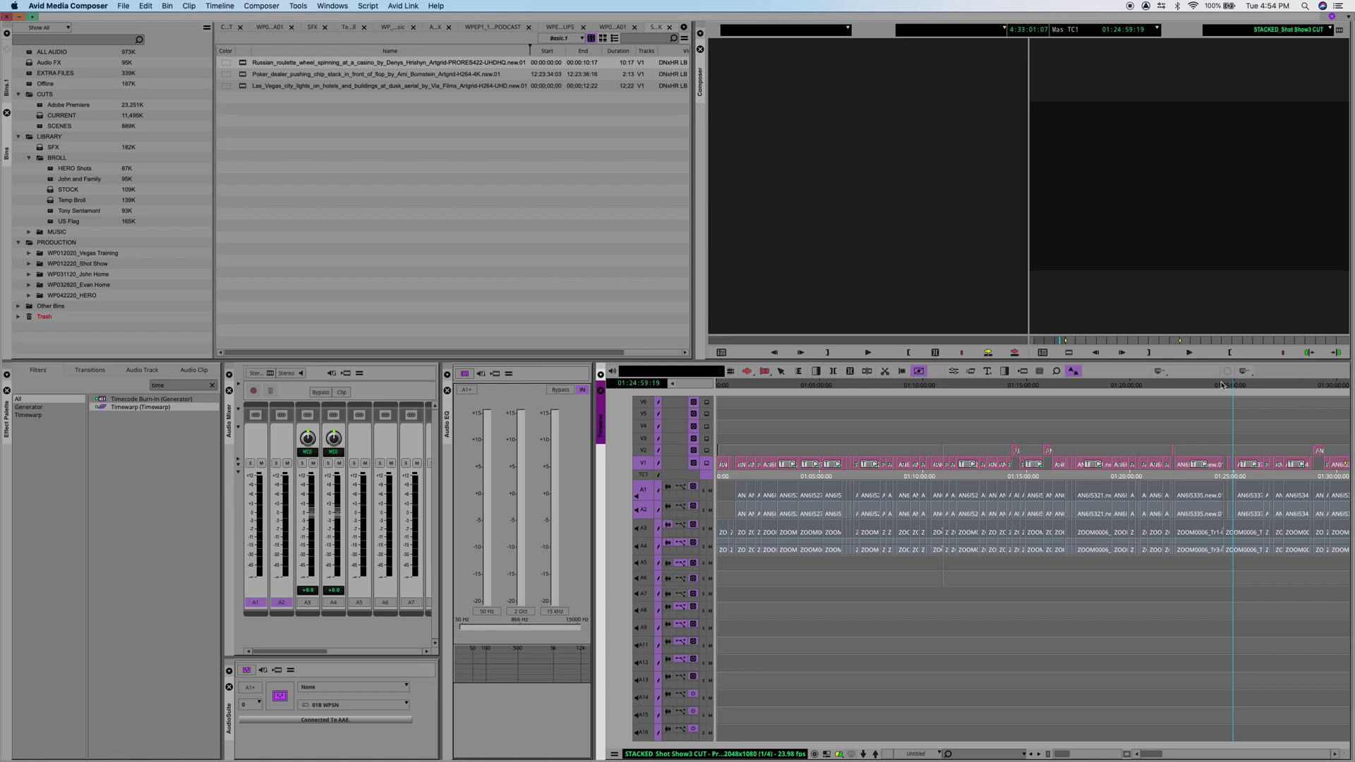
pyautogui.click(1230, 386)
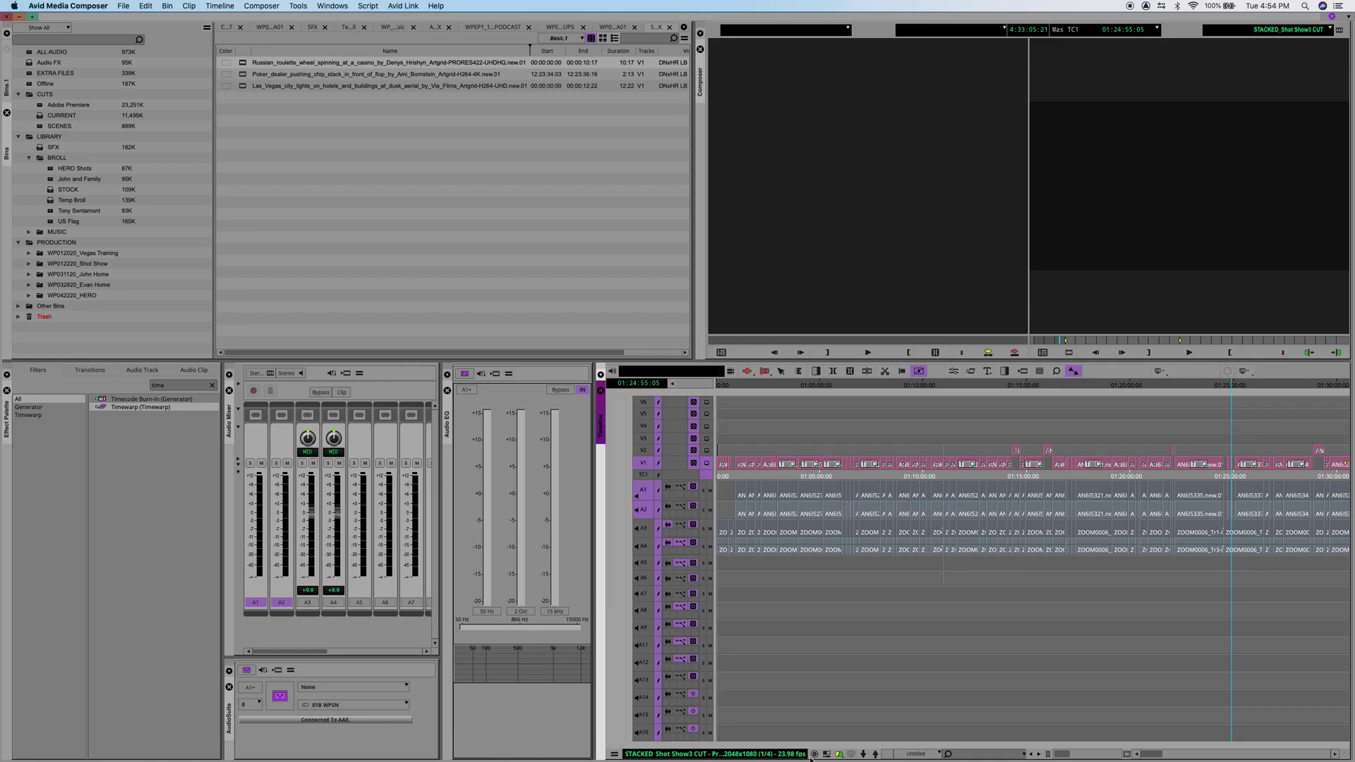
pyautogui.click(959, 754)
pyautogui.write('AN615285')
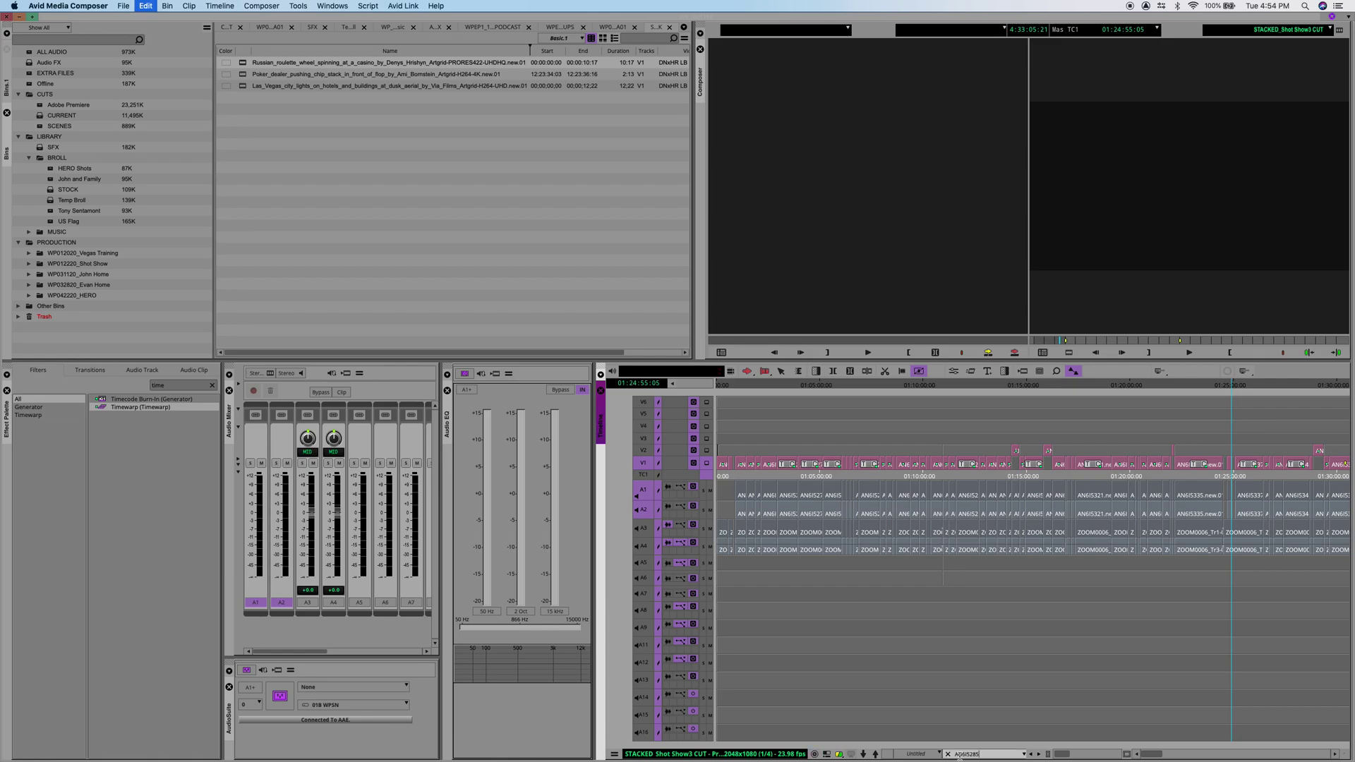
pyautogui.press('Return')
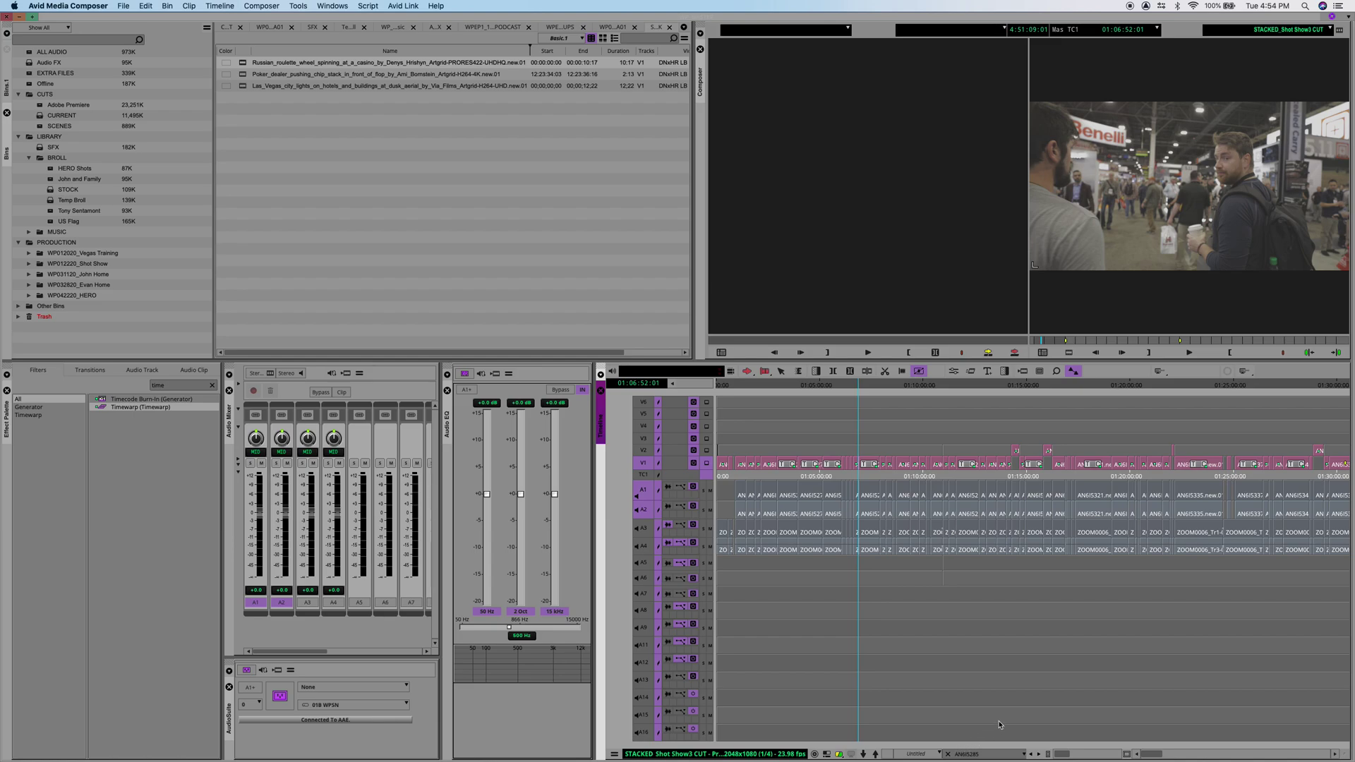
# Step: Search the sequence for 'gun', cancel the Delete Track prompt, and clear the field
pyautogui.click(947, 753)
pyautogui.write('gun')
pyautogui.press('Delete')
pyautogui.click(671, 392)
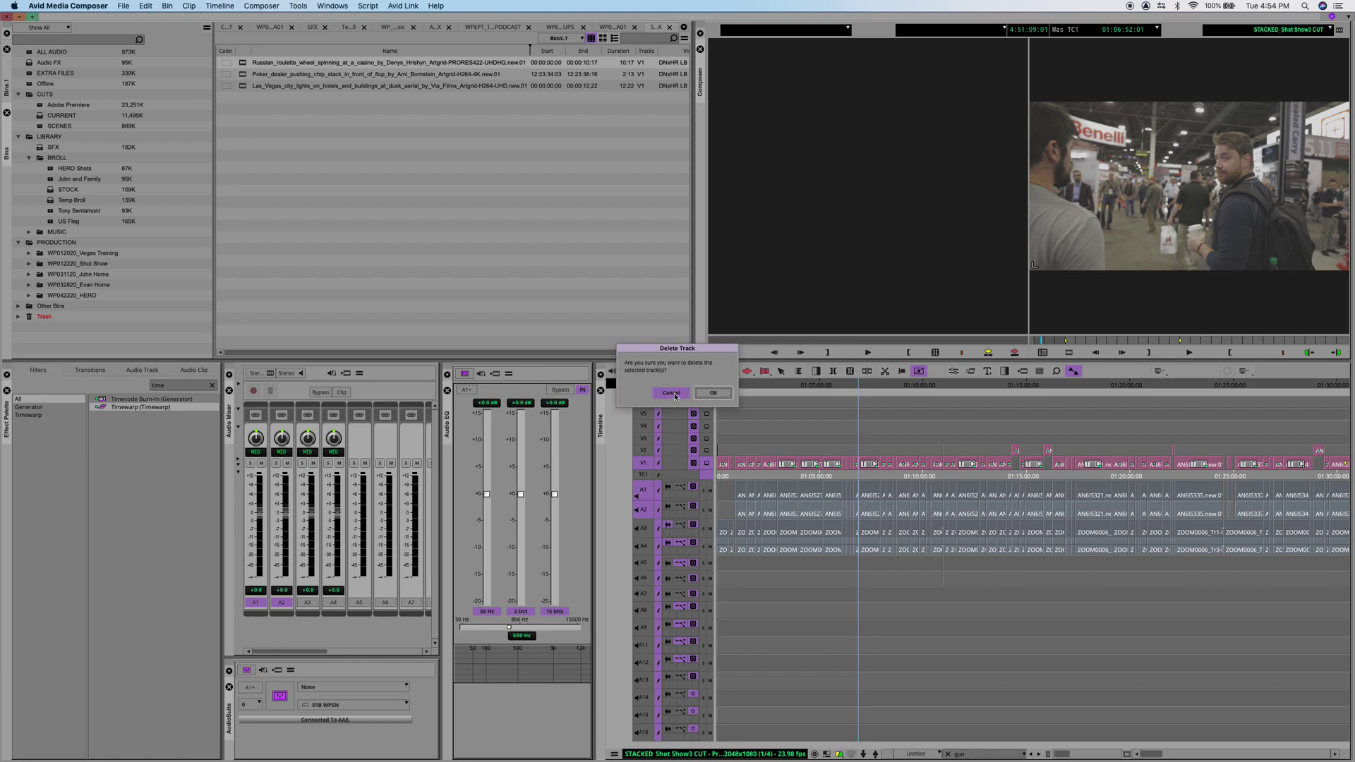
pyautogui.click(948, 754)
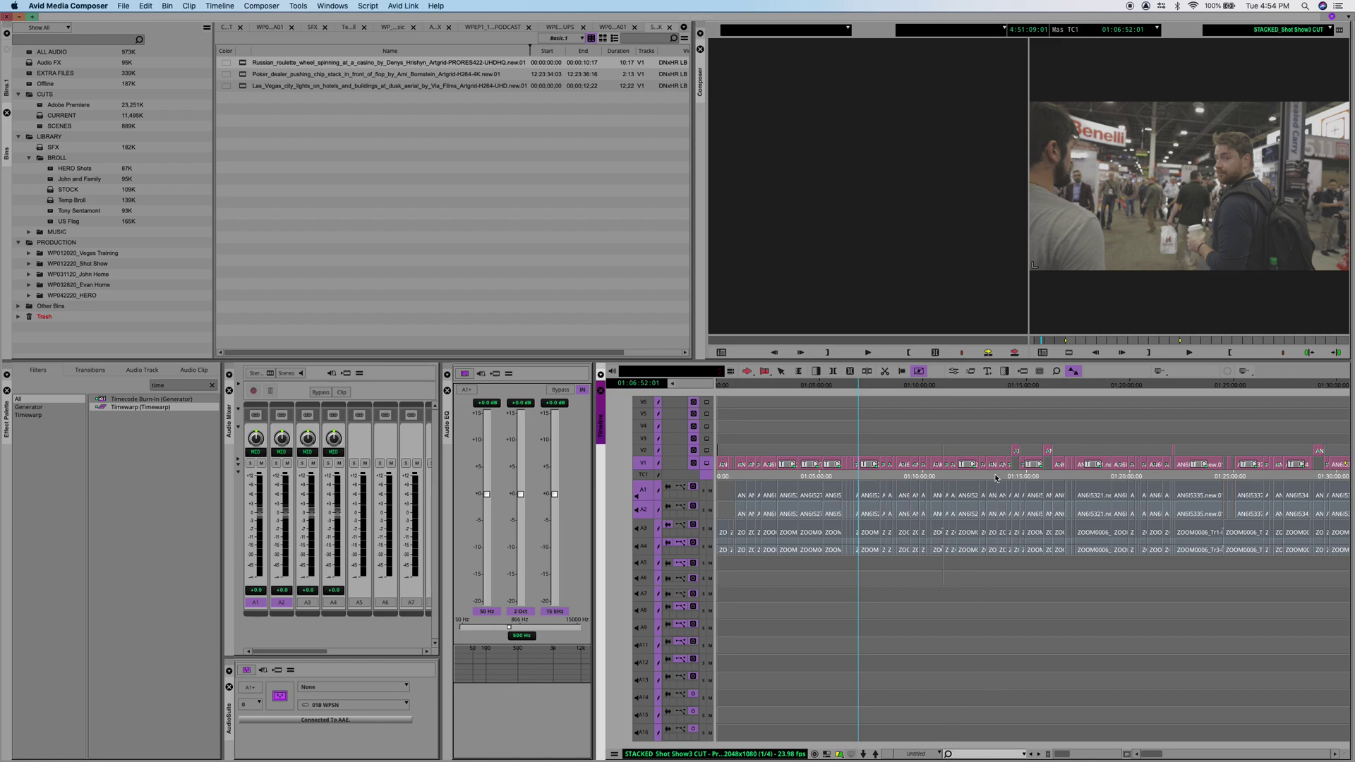
# Step: Fit the whole sequence into view and park the playhead at 02:17:46:19
pyautogui.click(1066, 396)
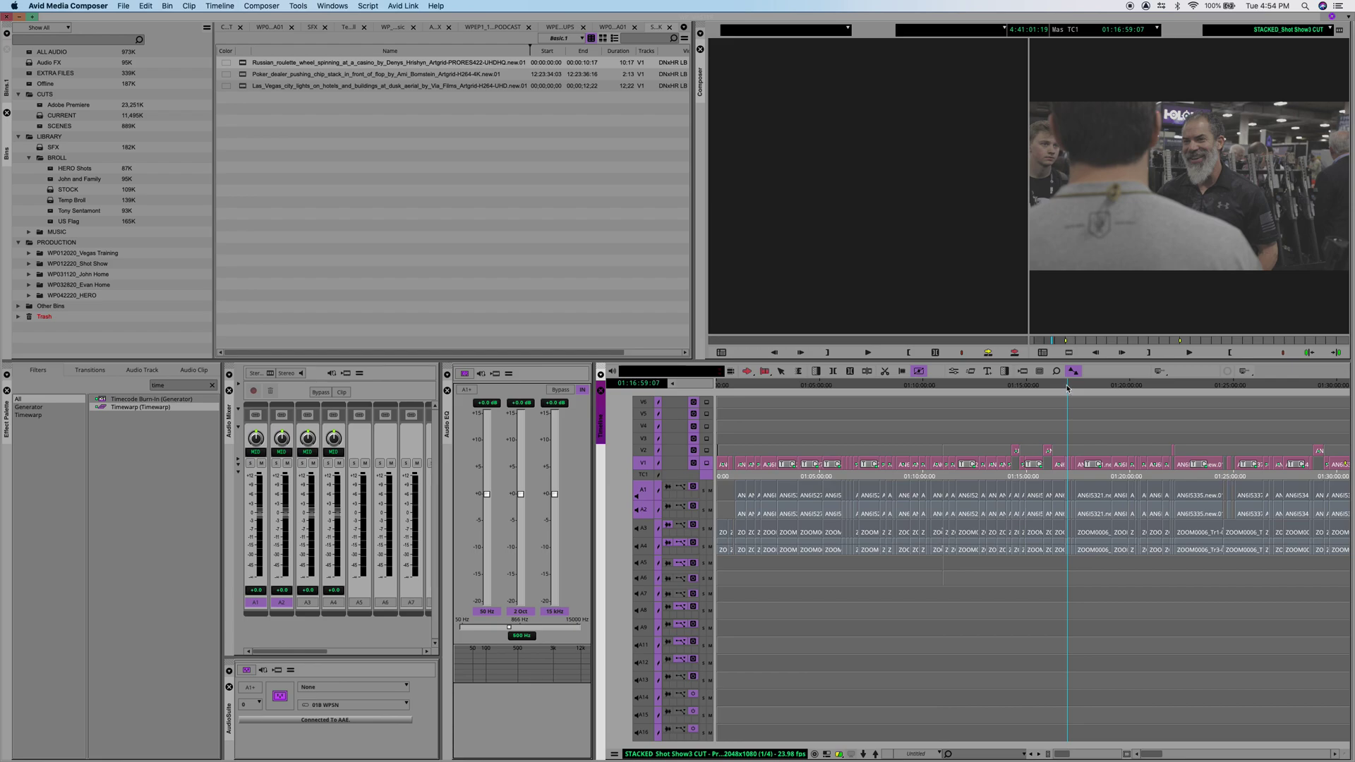
pyautogui.press('super+bracketleft')
pyautogui.press('super+bracketleft')
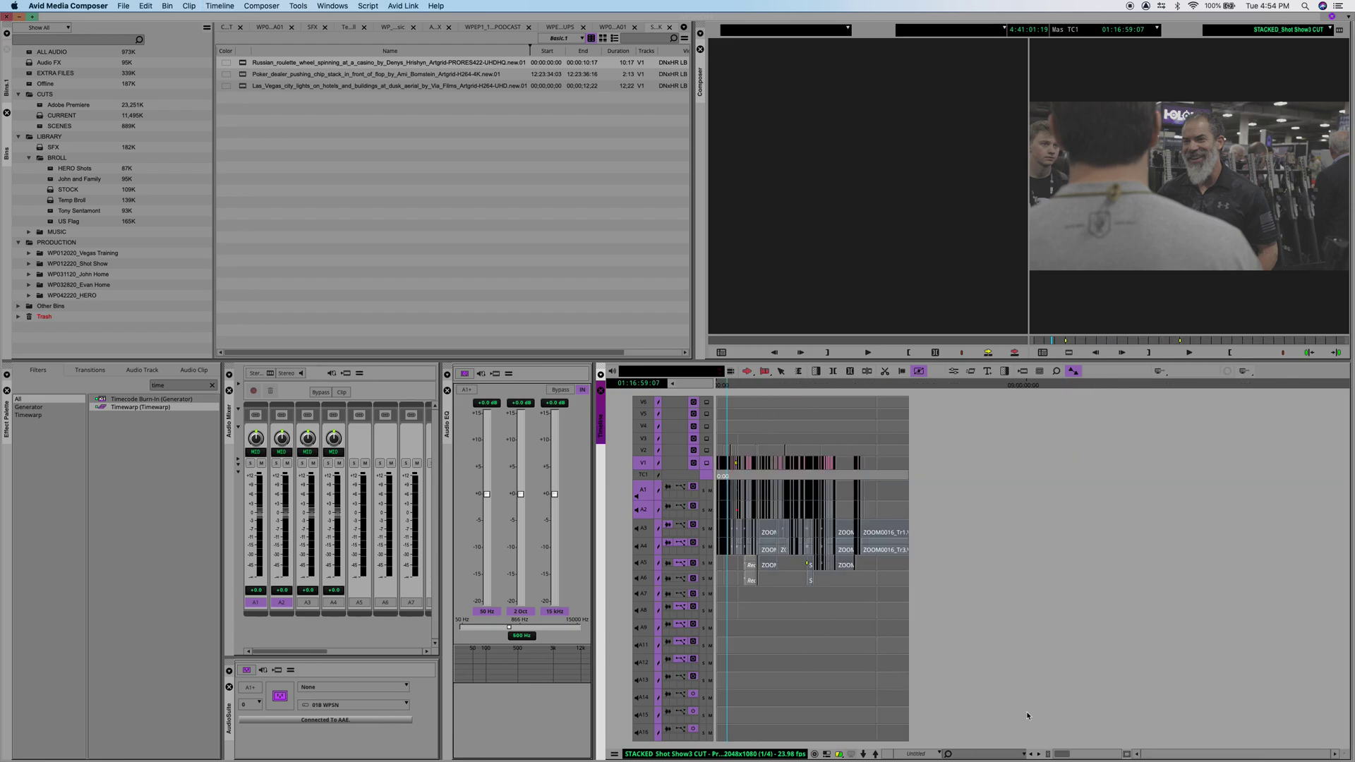
pyautogui.click(980, 753)
pyautogui.moveTo(783, 397); pyautogui.dragTo(767, 395)
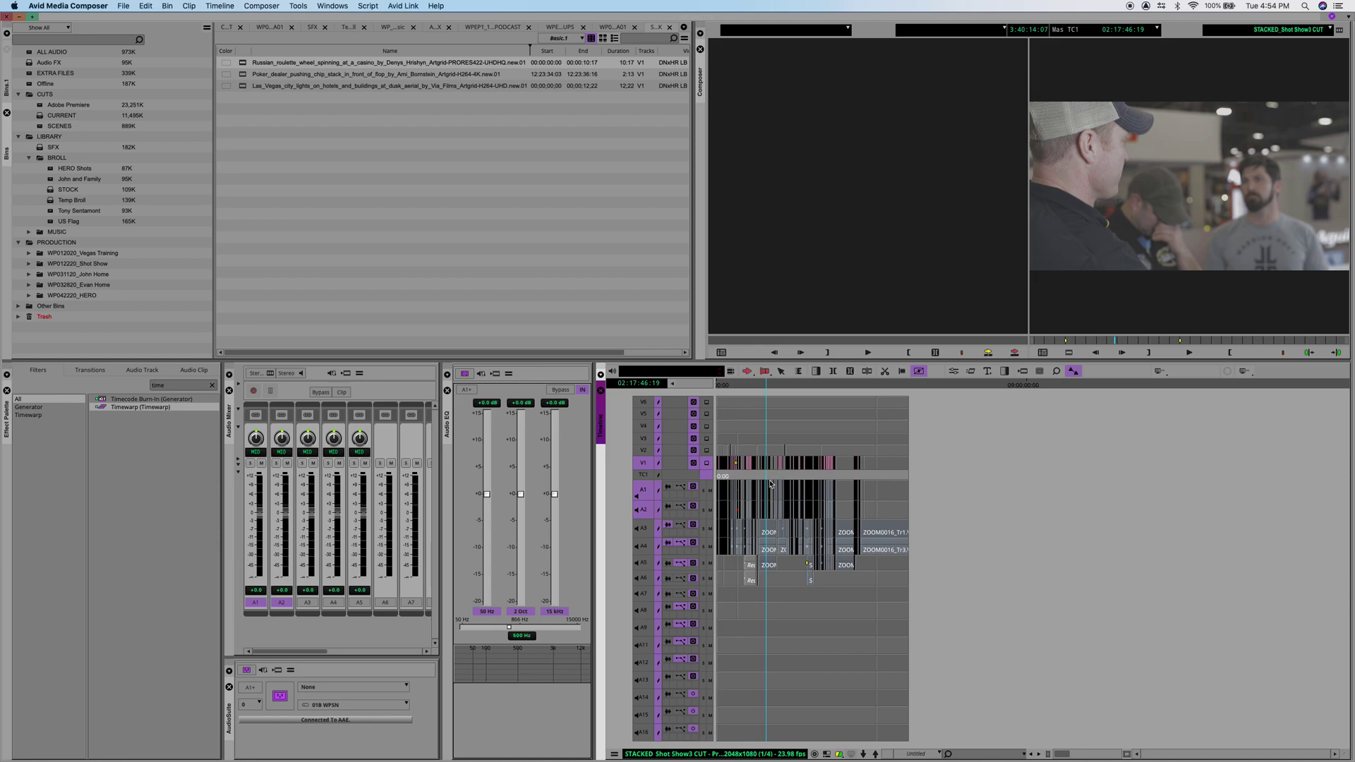
pyautogui.press('super+Tab')
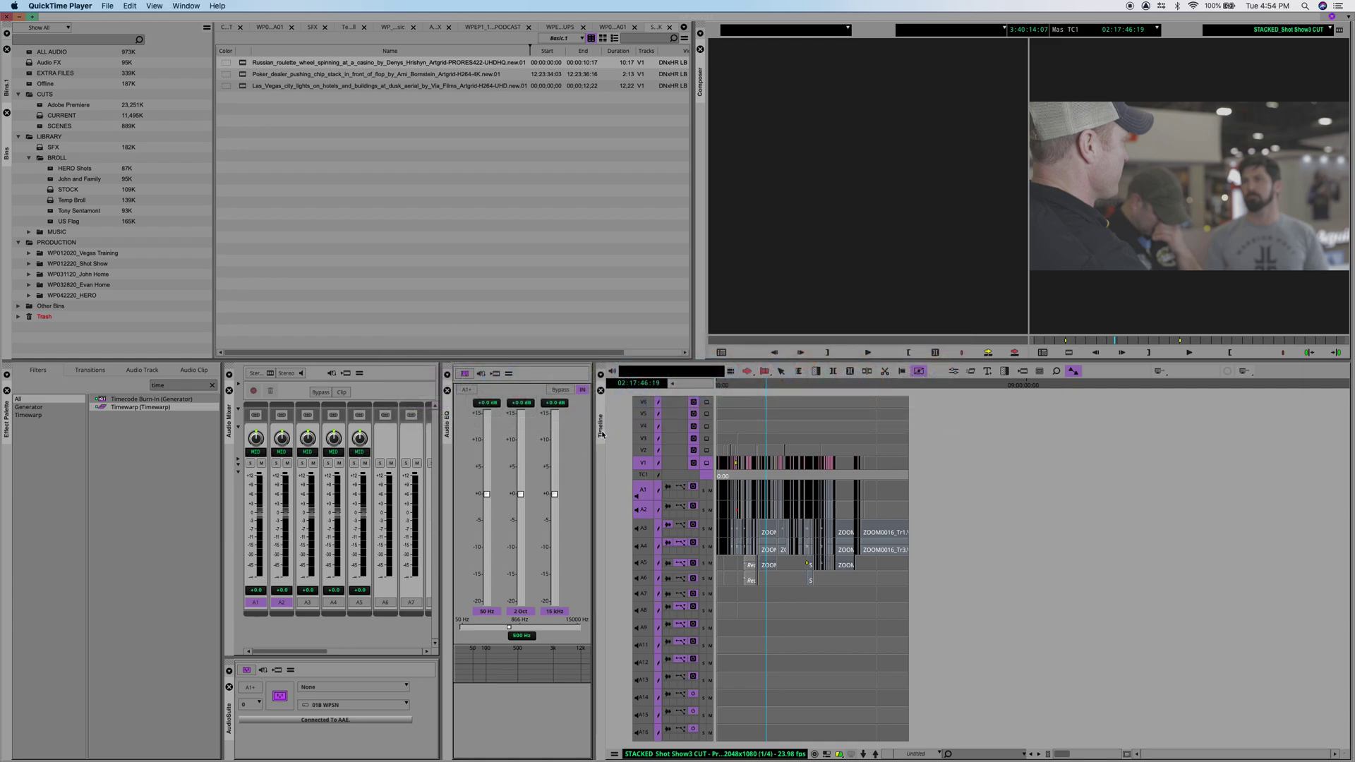
pyautogui.moveTo(994, 747)
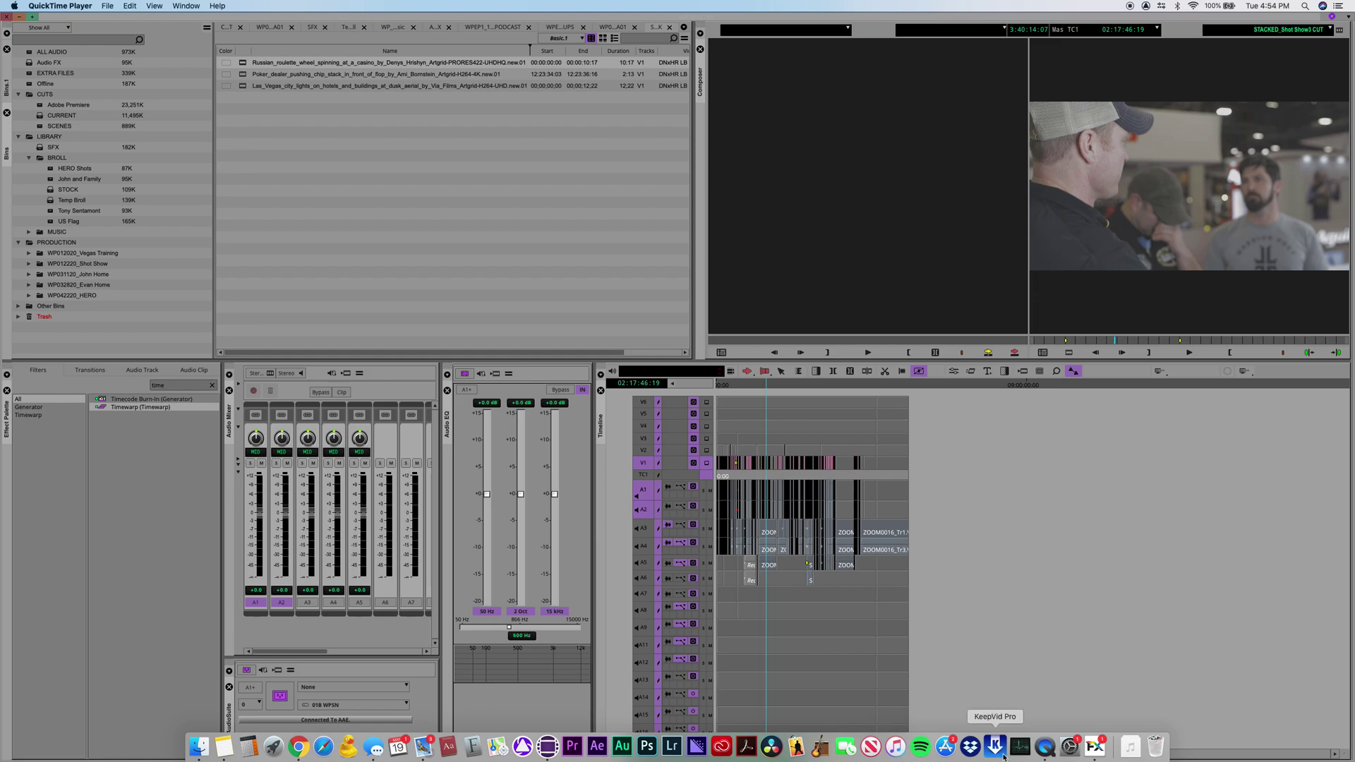
pyautogui.click(1044, 746)
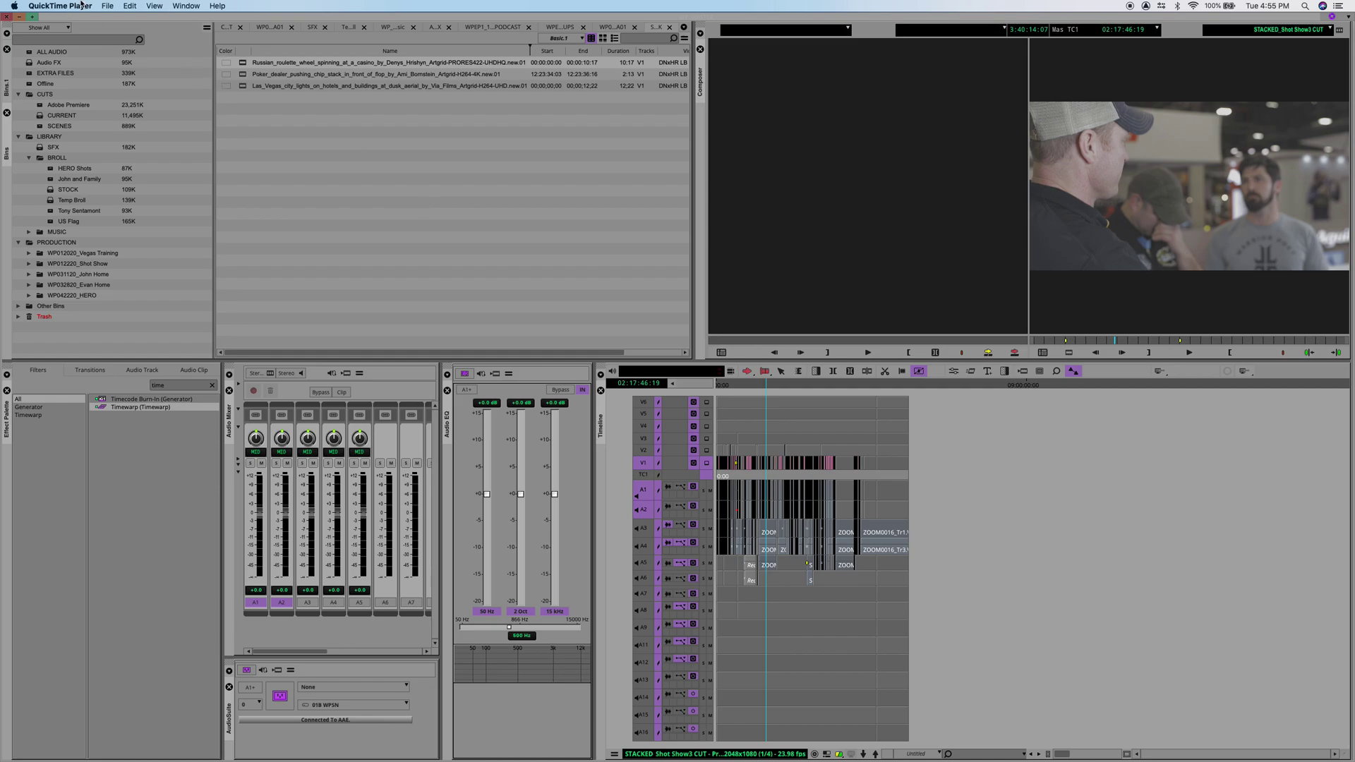
pyautogui.press('super+Tab')
pyautogui.click(86, 4)
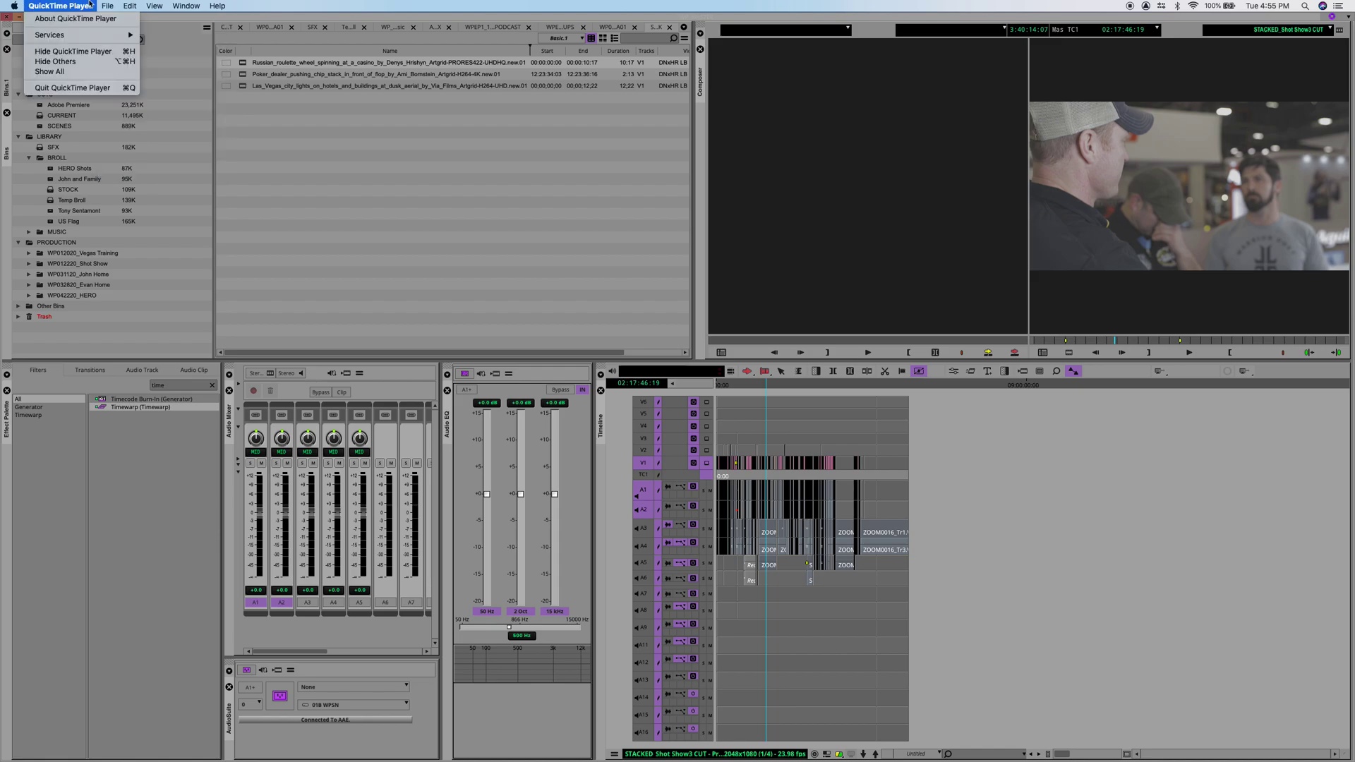
pyautogui.click(50, 72)
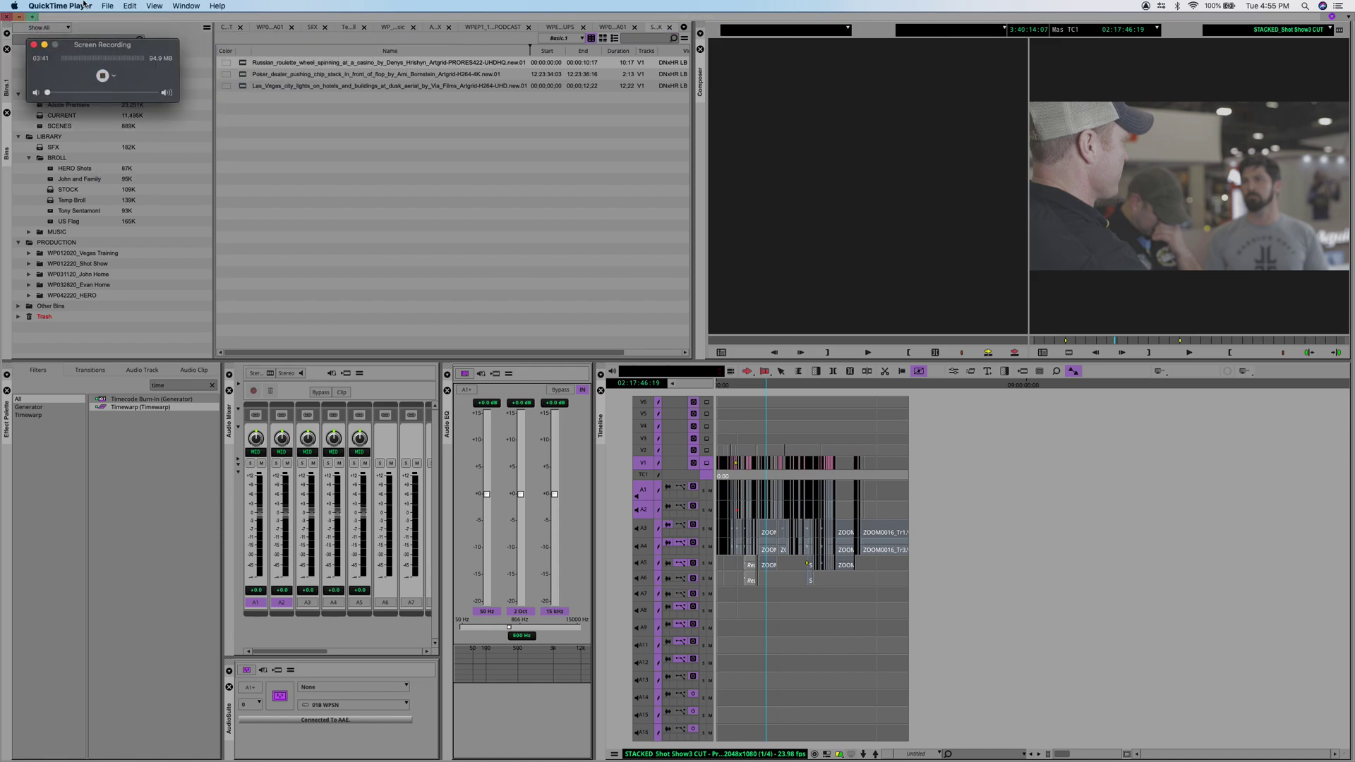